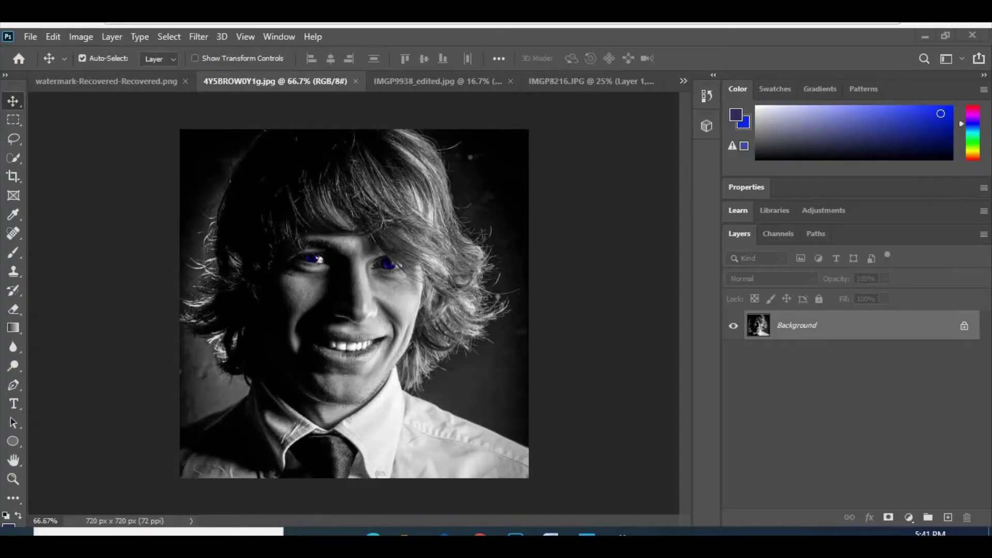
# Open the File menu to start a new document
pyautogui.click(26, 36)
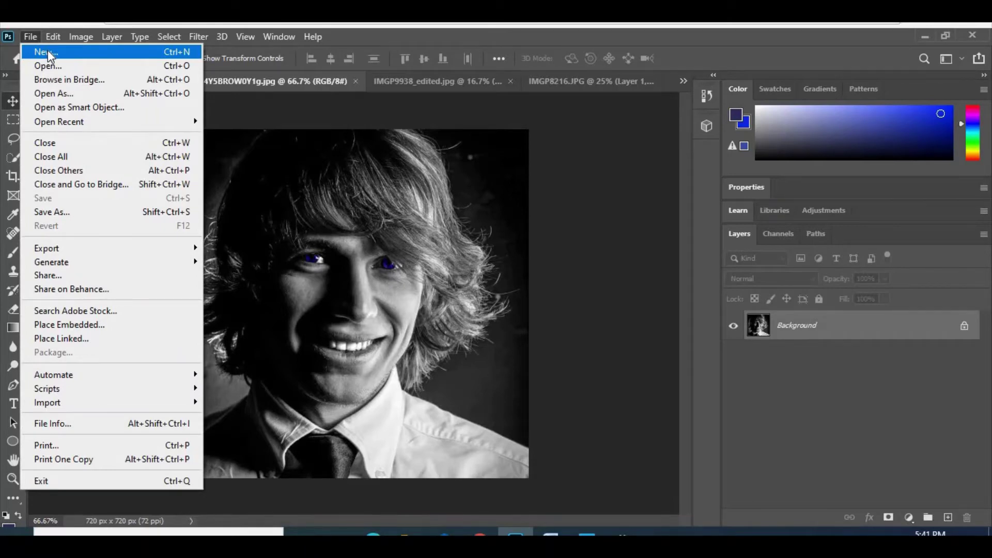
# Create a new 1366 x 768 px web document from the Web Most Common preset
pyautogui.click(57, 50)
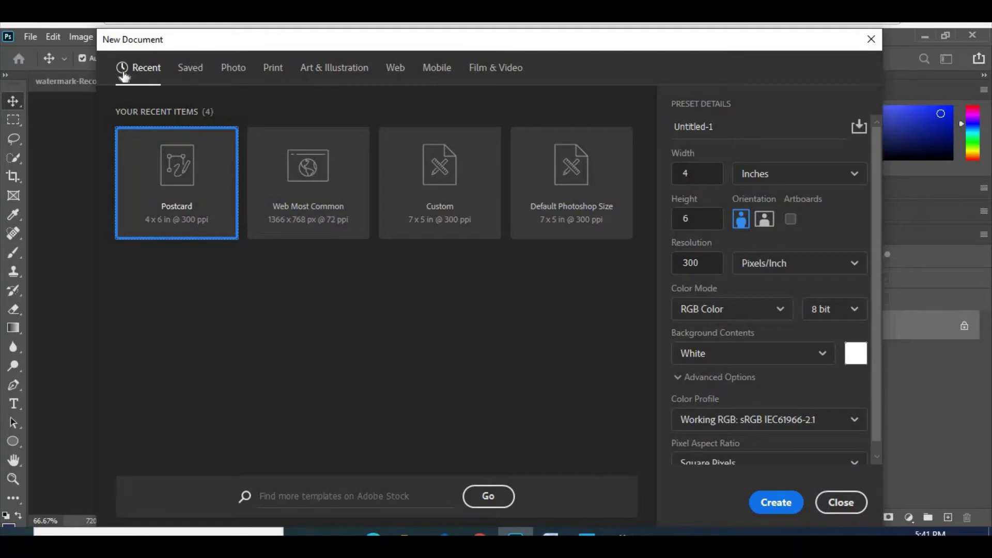
pyautogui.click(395, 68)
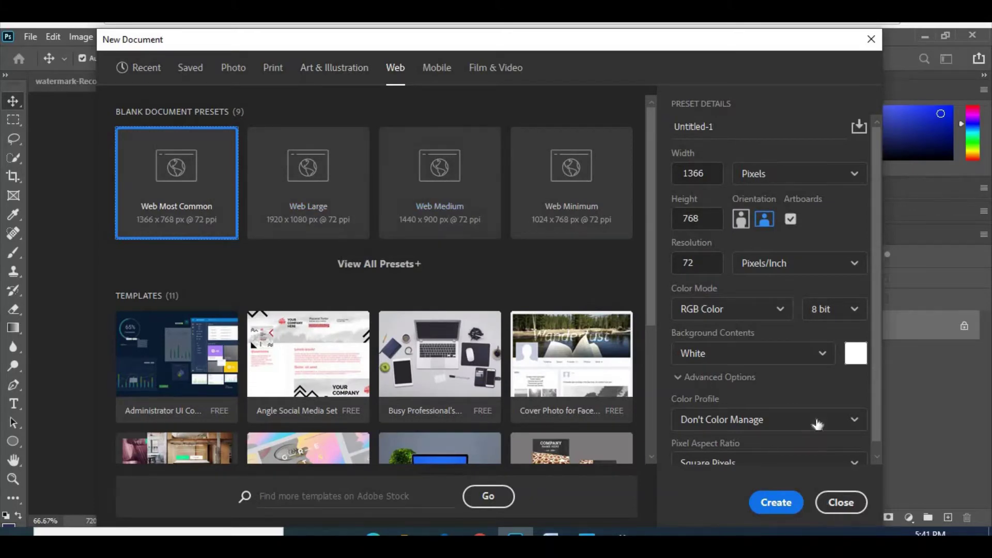
pyautogui.click(775, 502)
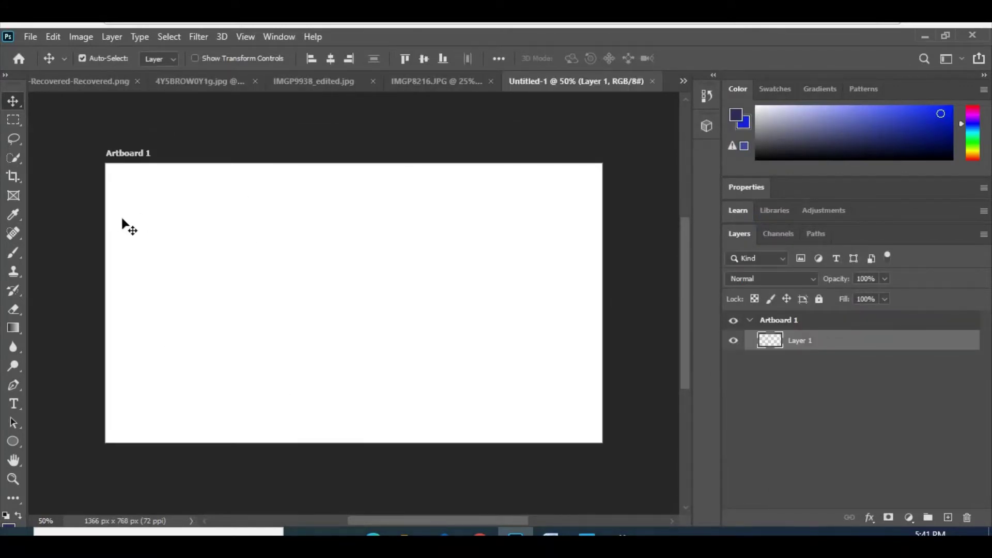
# Choose the Gradient tool with a bright blue foreground and black background
pyautogui.click(11, 332)
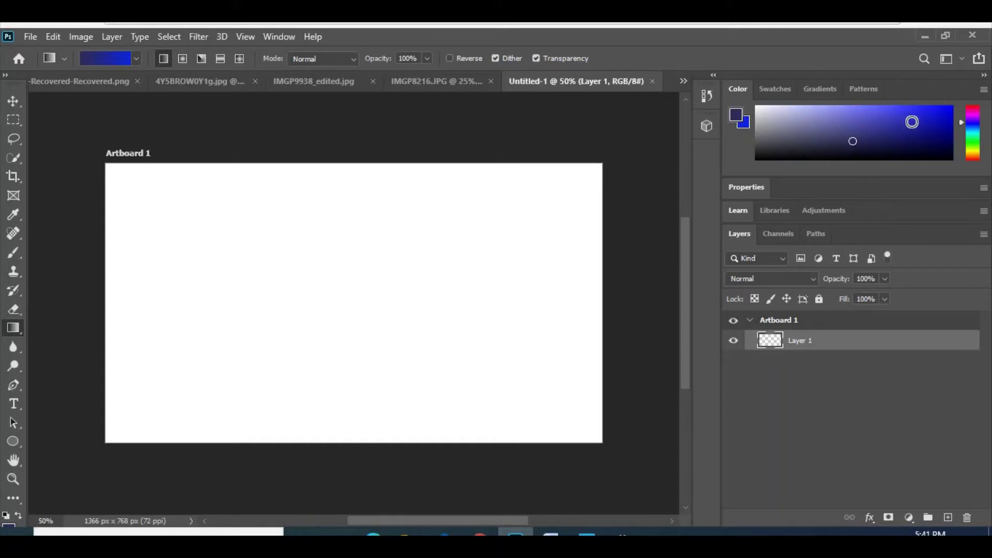
pyautogui.click(944, 117)
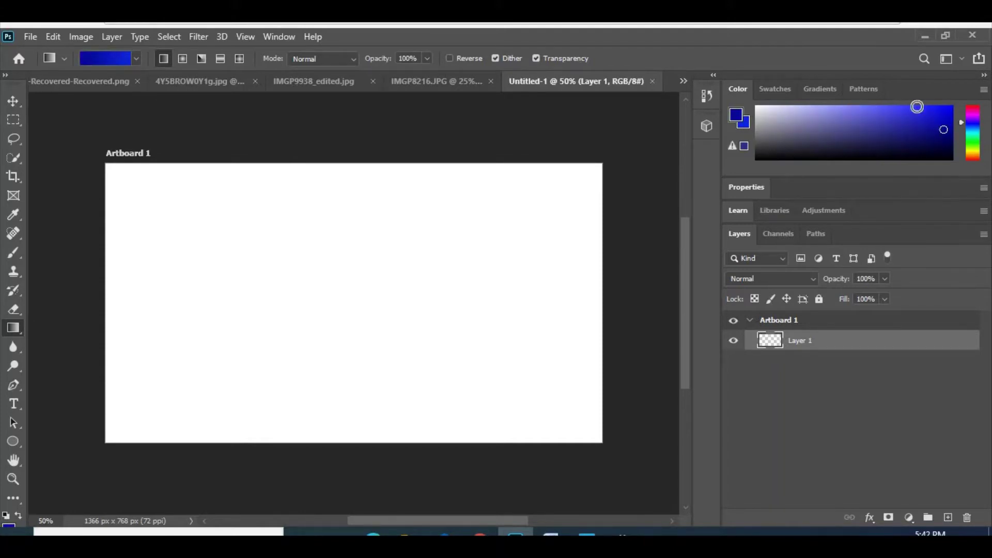
pyautogui.click(944, 112)
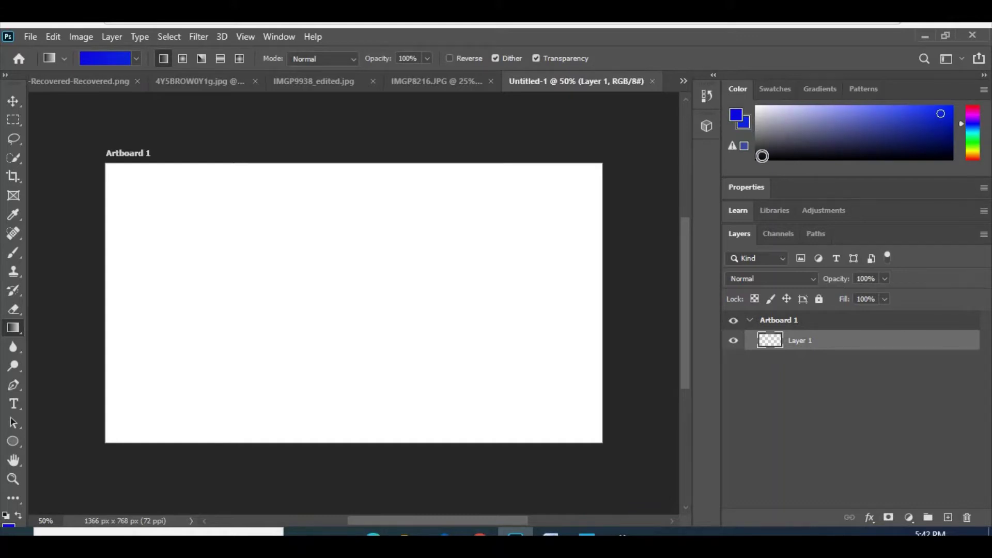
pyautogui.click(762, 156)
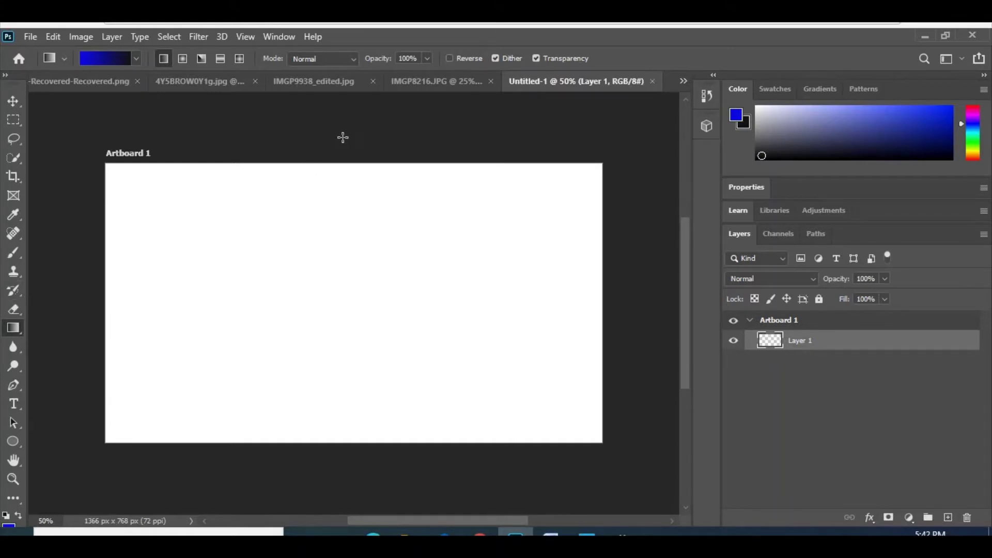
# Drag the gradient so it runs bright blue top-left to near-black bottom-right
pyautogui.moveTo(343, 128); pyautogui.dragTo(336, 487)
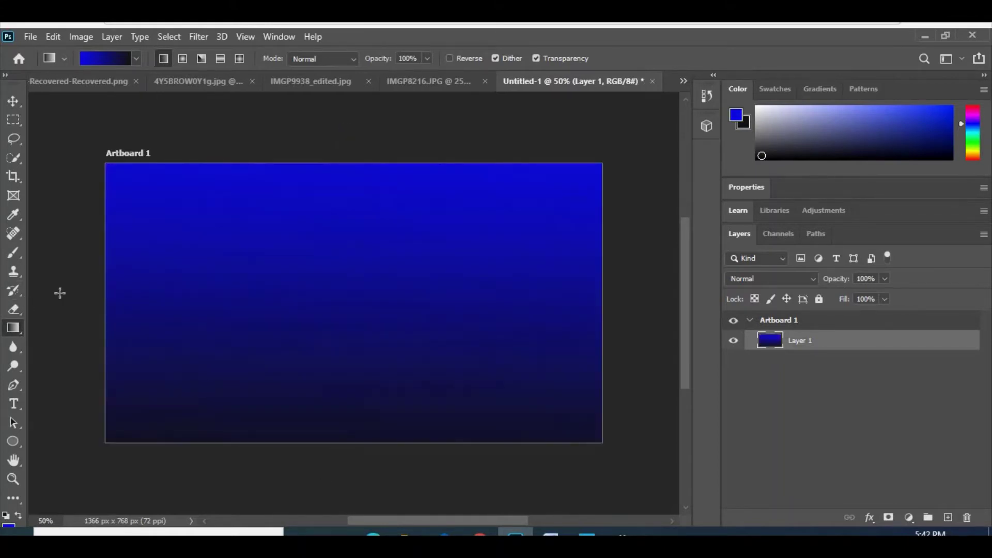
pyautogui.moveTo(55, 290); pyautogui.dragTo(629, 292)
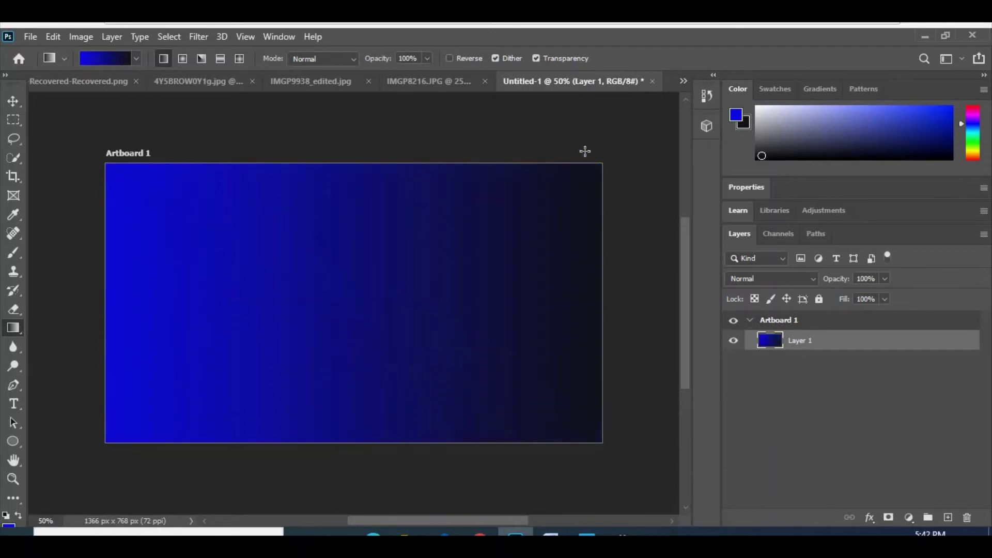
pyautogui.moveTo(615, 139); pyautogui.dragTo(103, 506)
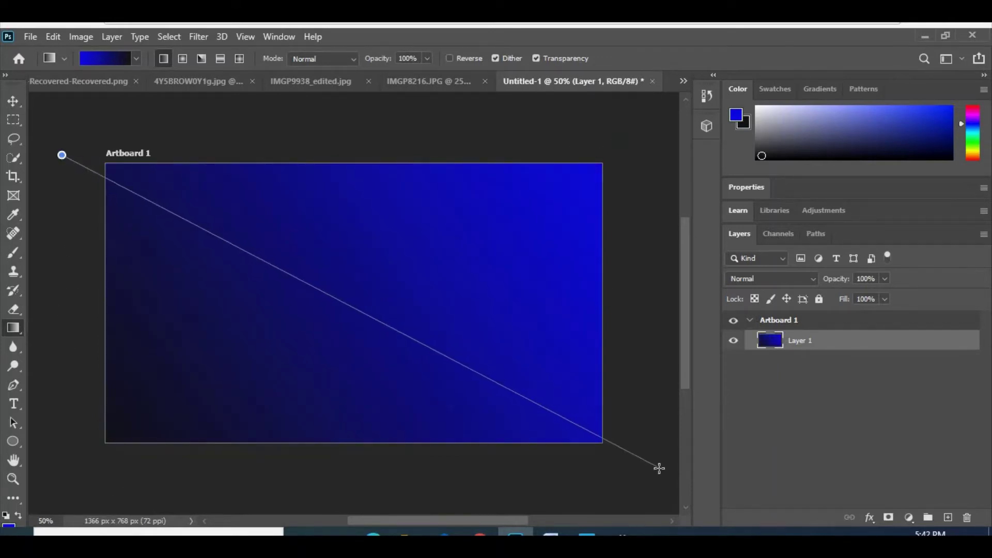
pyautogui.moveTo(62, 153); pyautogui.dragTo(659, 468)
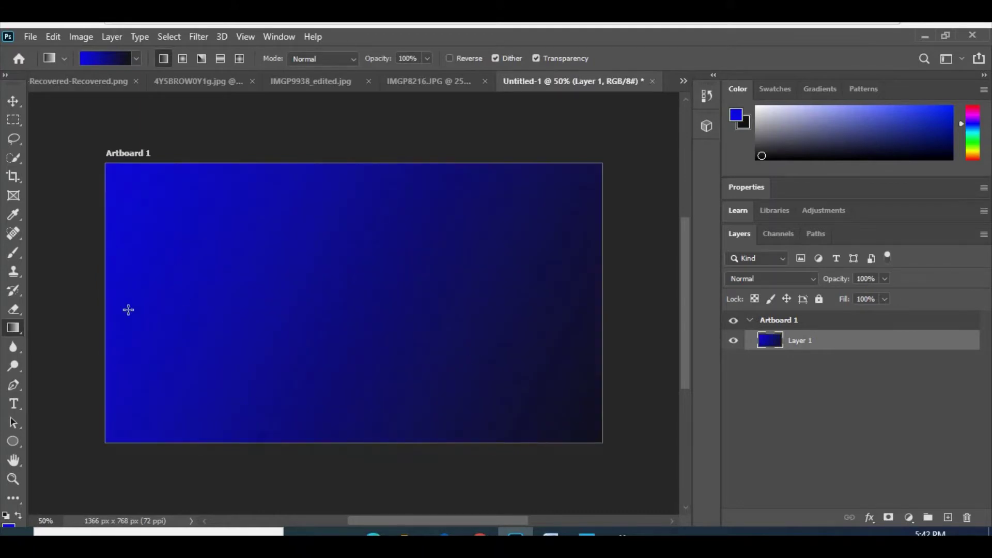
# Start a horizontal text layer on the artboard and clear its placeholder text
pyautogui.click(15, 406)
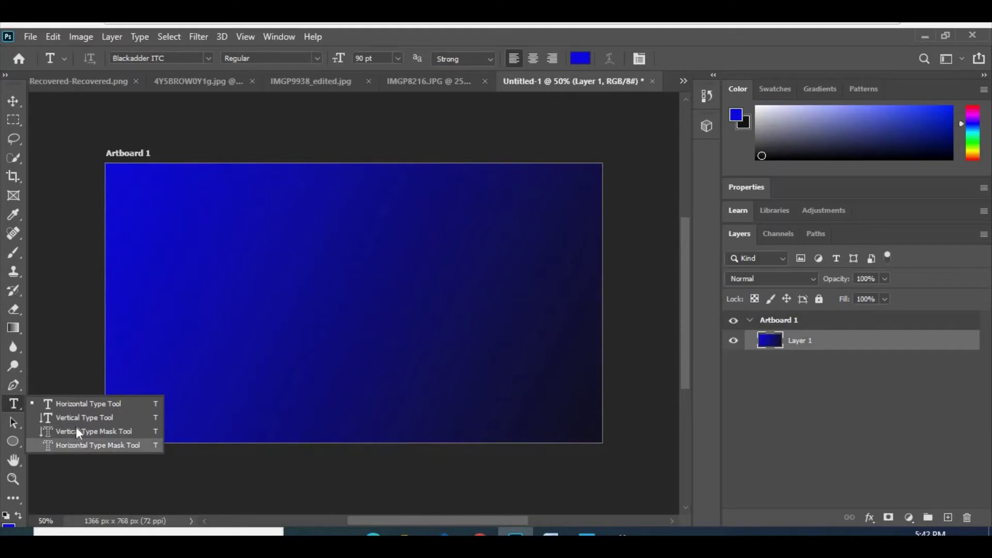
pyautogui.click(82, 403)
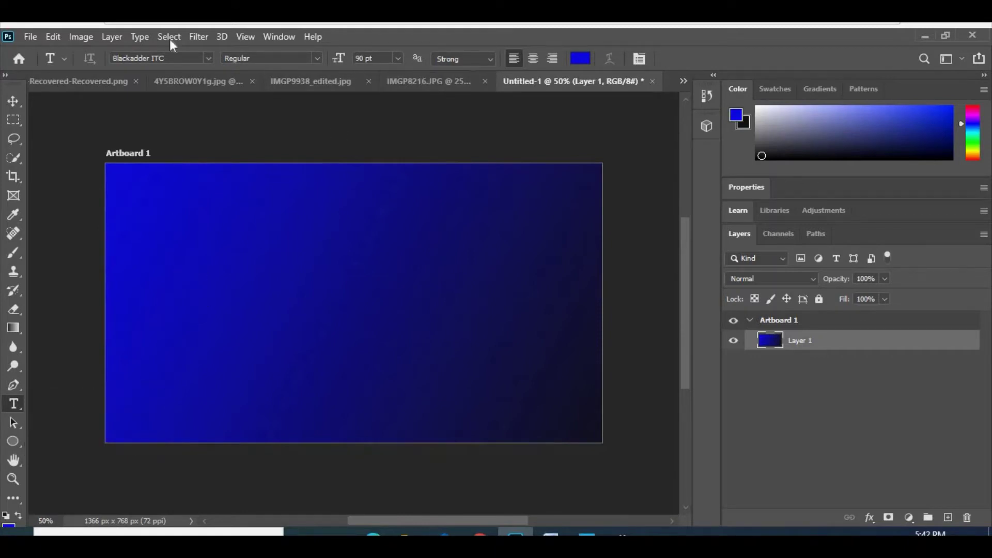
pyautogui.click(398, 58)
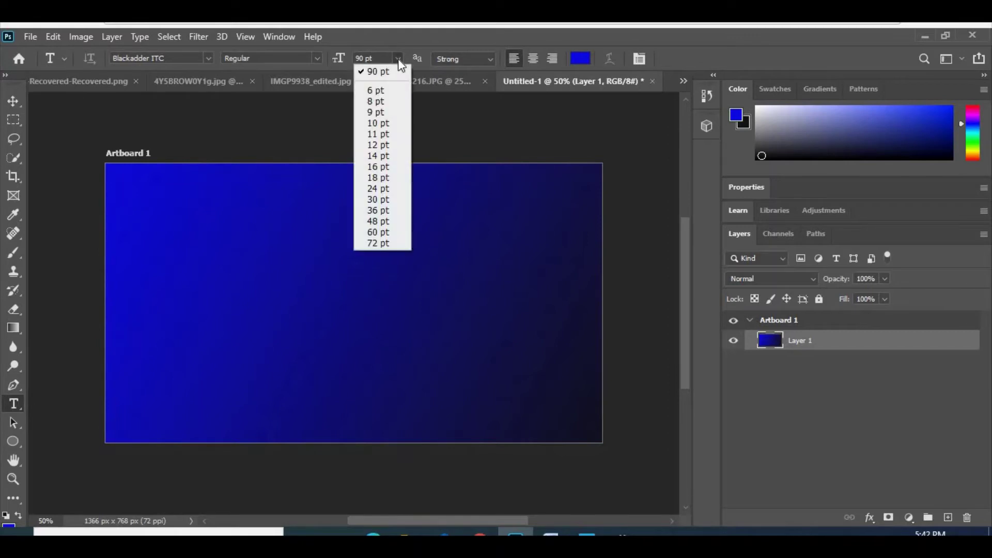
pyautogui.click(387, 244)
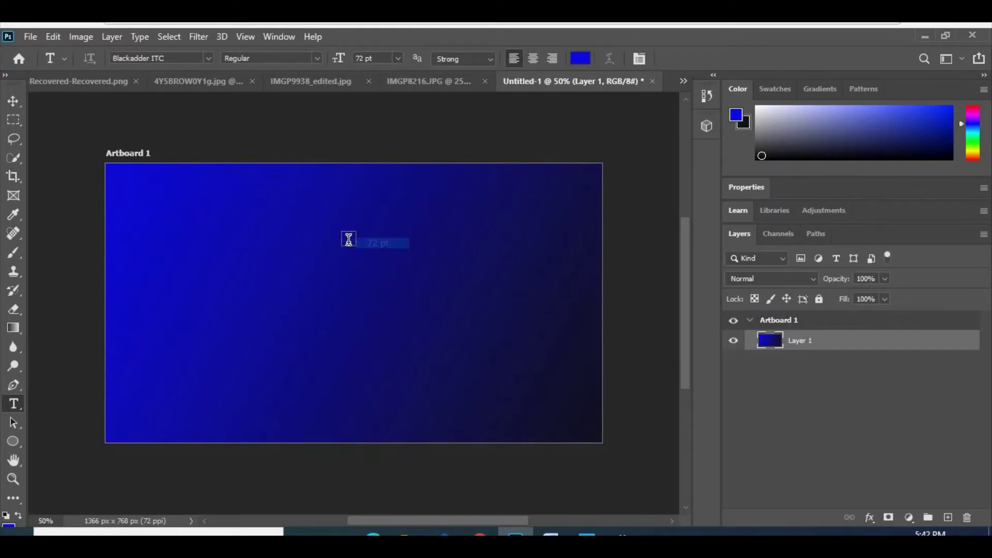
pyautogui.click(209, 294)
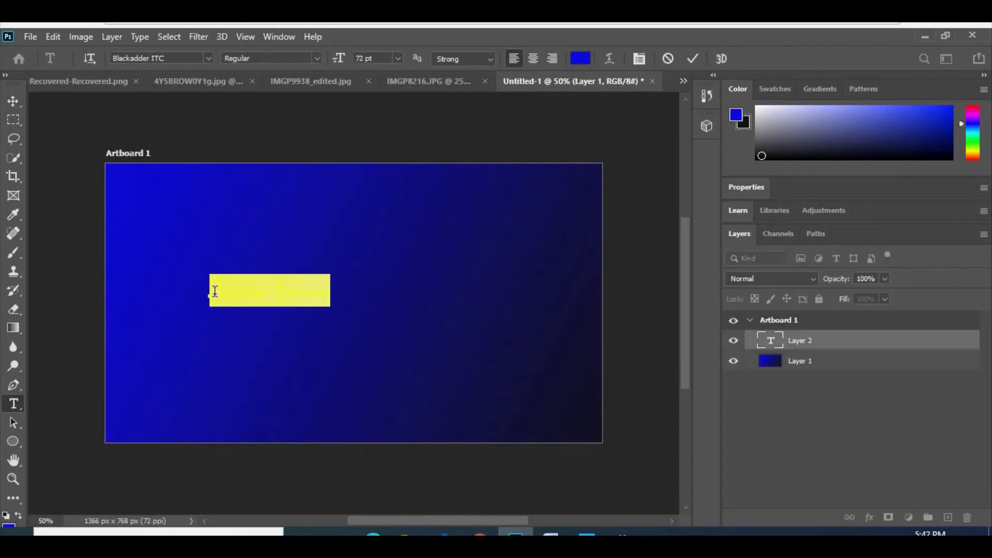
pyautogui.moveTo(215, 292); pyautogui.dragTo(351, 292)
pyautogui.press('BackSpace')
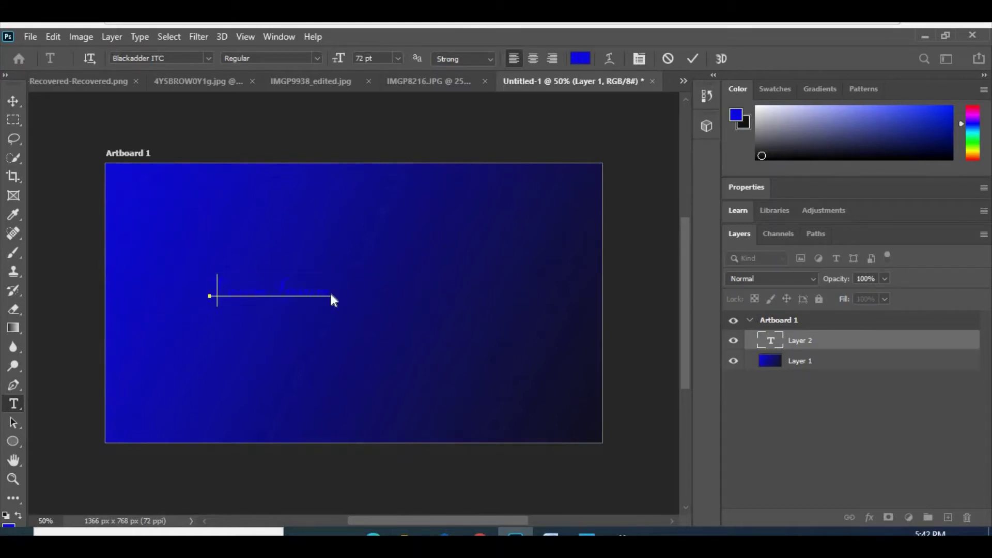
# Type the word 'text' at 100 pt and move it to the artboard's upper right
pyautogui.write('Th')
pyautogui.moveTo(249, 289); pyautogui.dragTo(210, 288)
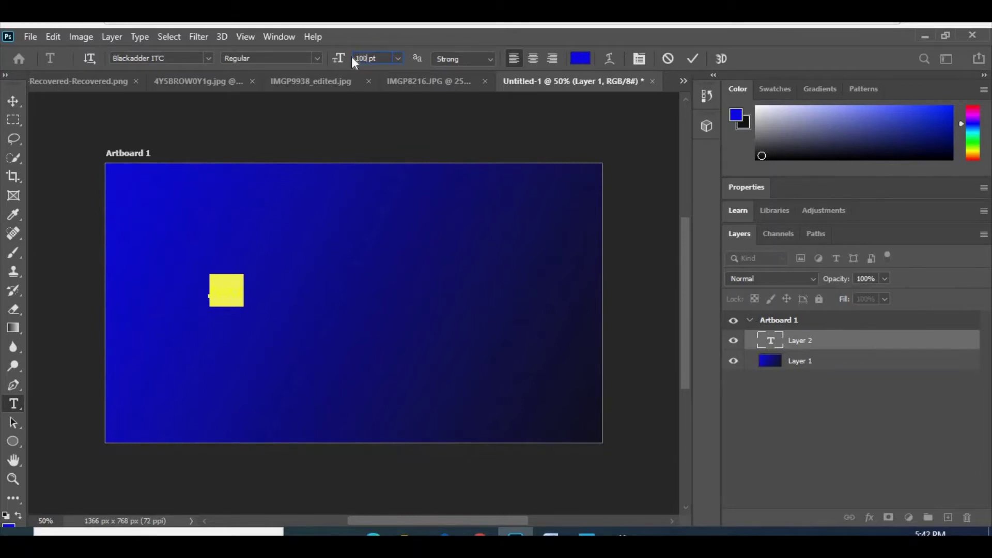
pyautogui.press('Return')
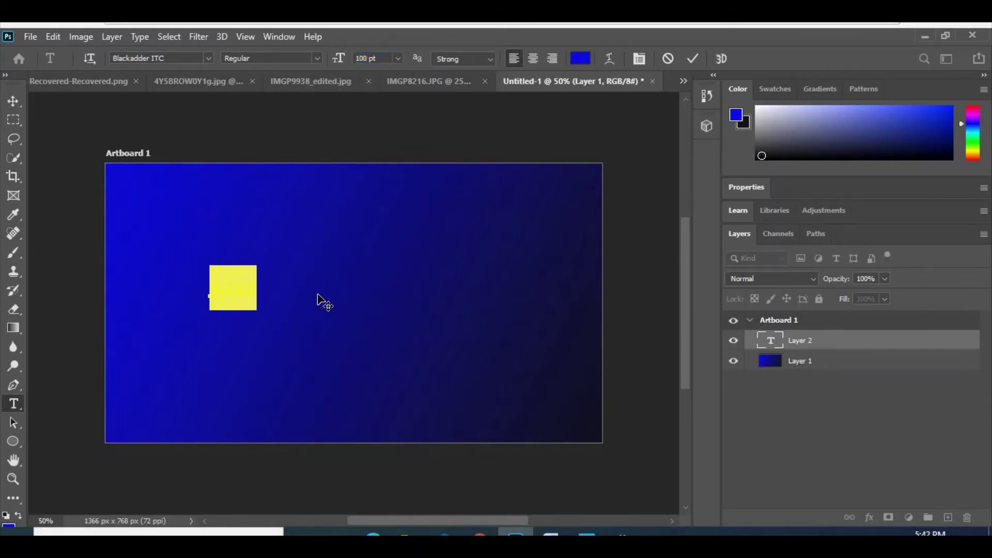
pyautogui.click(14, 101)
pyautogui.moveTo(232, 299)
pyautogui.mouseDown()
pyautogui.moveTo(329, 306)
pyautogui.moveTo(502, 245)
pyautogui.moveTo(524, 308)
pyautogui.moveTo(479, 403)
pyautogui.moveTo(281, 403)
pyautogui.moveTo(181, 348)
pyautogui.moveTo(330, 208)
pyautogui.moveTo(547, 238)
pyautogui.moveTo(522, 243)
pyautogui.mouseUp()
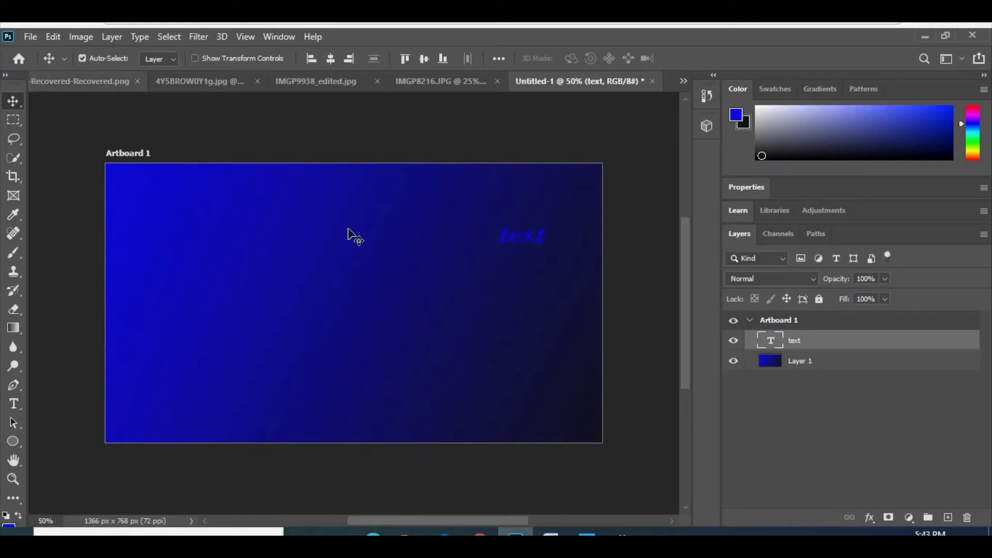
# Change the text layer's font family to Algerian so it renders as capital TEXT
pyautogui.click(15, 402)
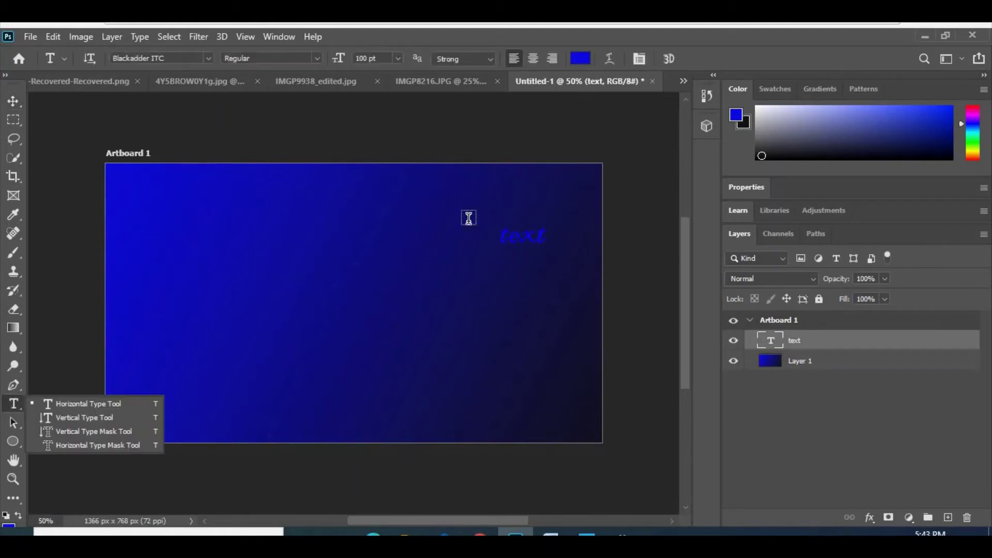
pyautogui.click(206, 60)
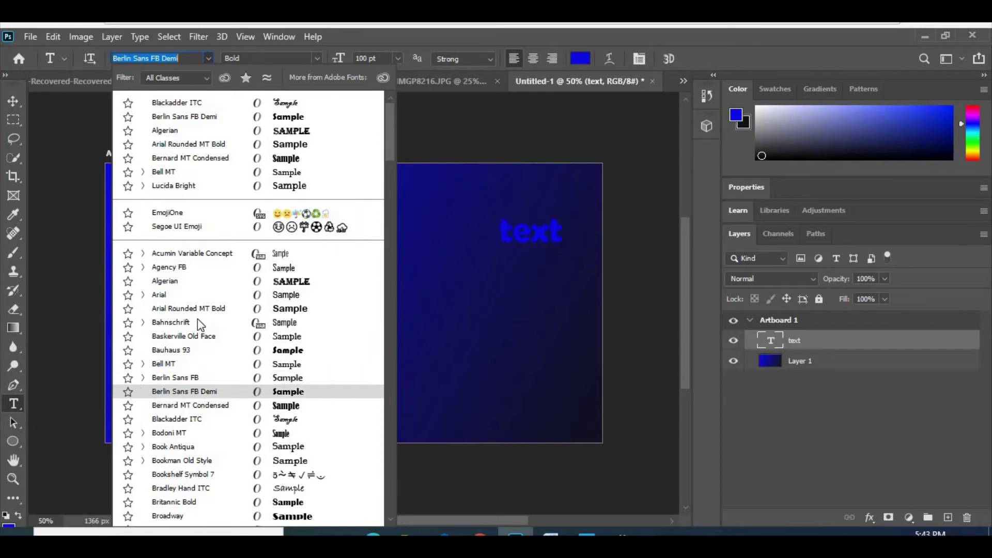
pyautogui.click(204, 290)
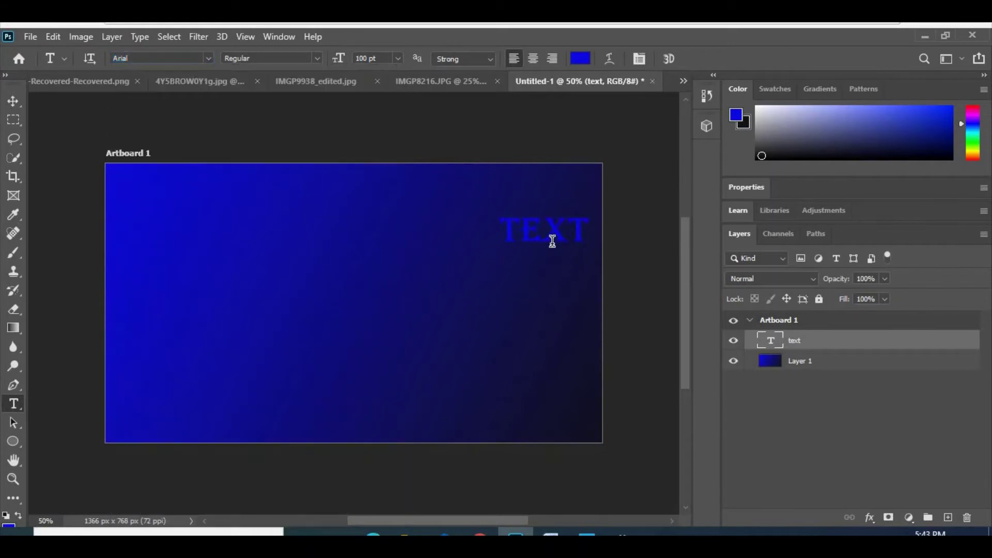
pyautogui.click(208, 59)
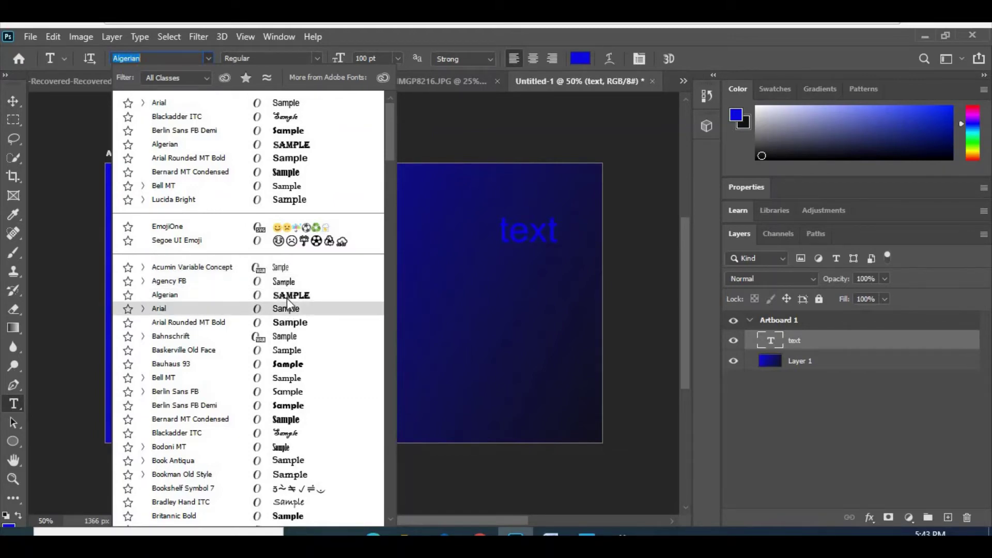
pyautogui.click(287, 297)
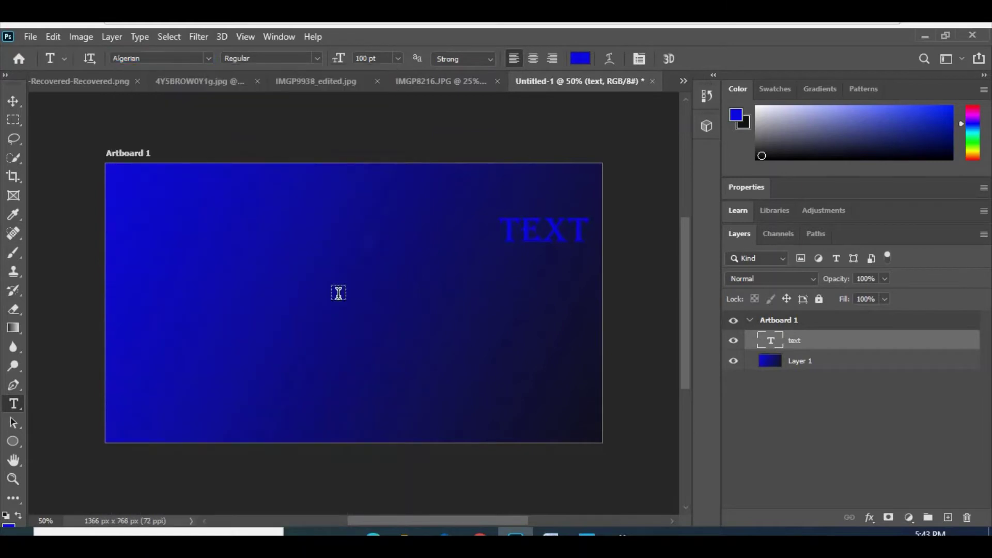
# Colour the word TEXT bright green and drag it left and down on the artboard
pyautogui.doubleClick(517, 227)
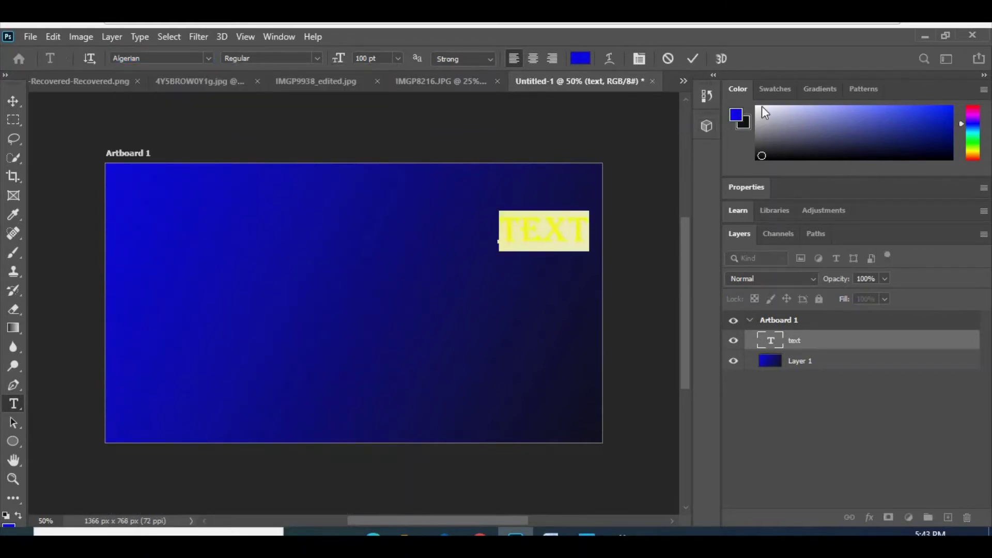
pyautogui.click(976, 109)
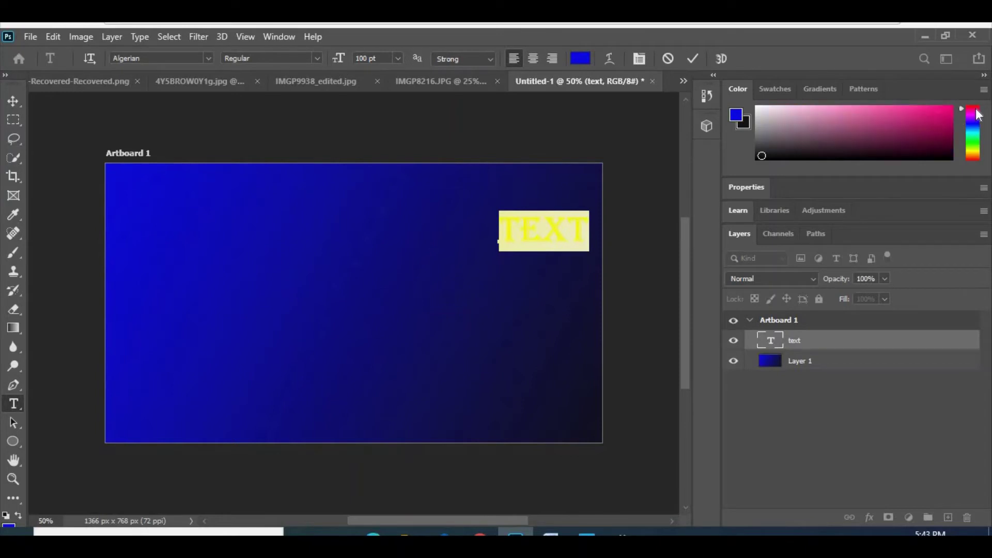
pyautogui.click(938, 112)
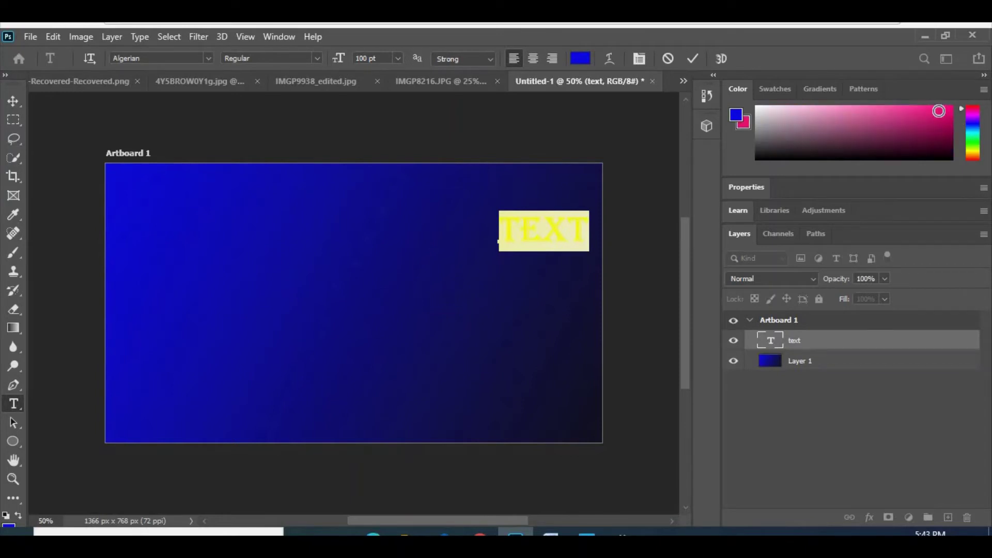
pyautogui.click(968, 124)
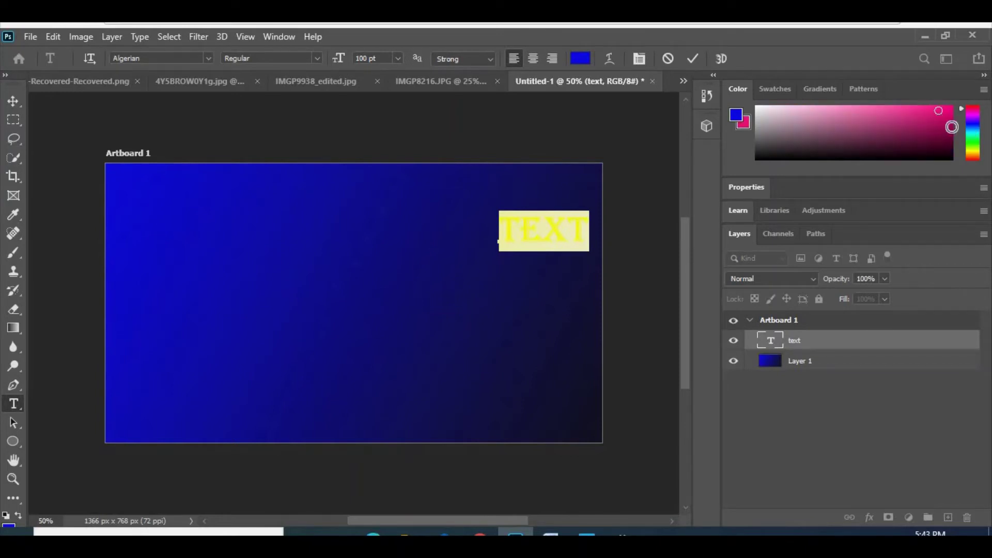
pyautogui.click(736, 114)
pyautogui.moveTo(971, 122); pyautogui.dragTo(971, 140)
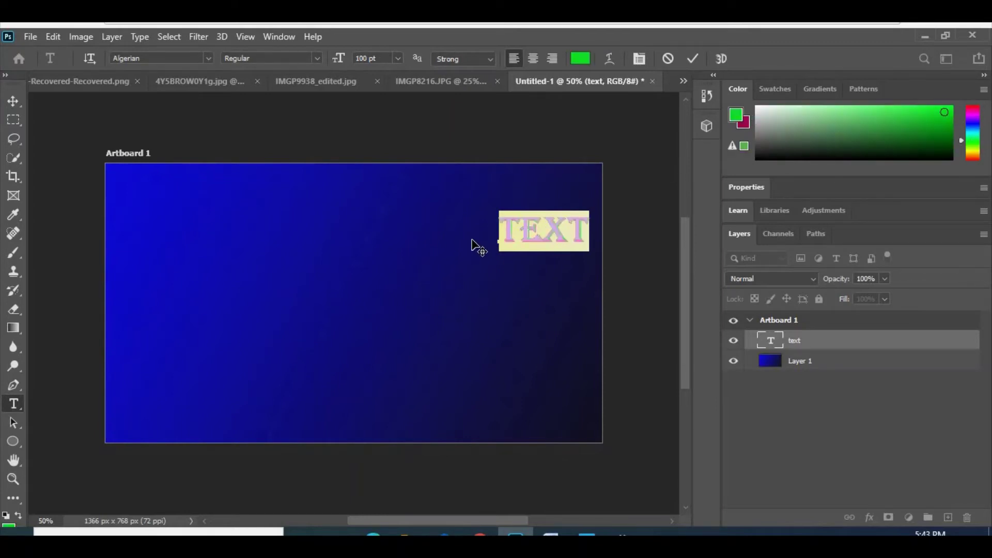
pyautogui.click(11, 103)
pyautogui.moveTo(538, 242); pyautogui.dragTo(479, 277)
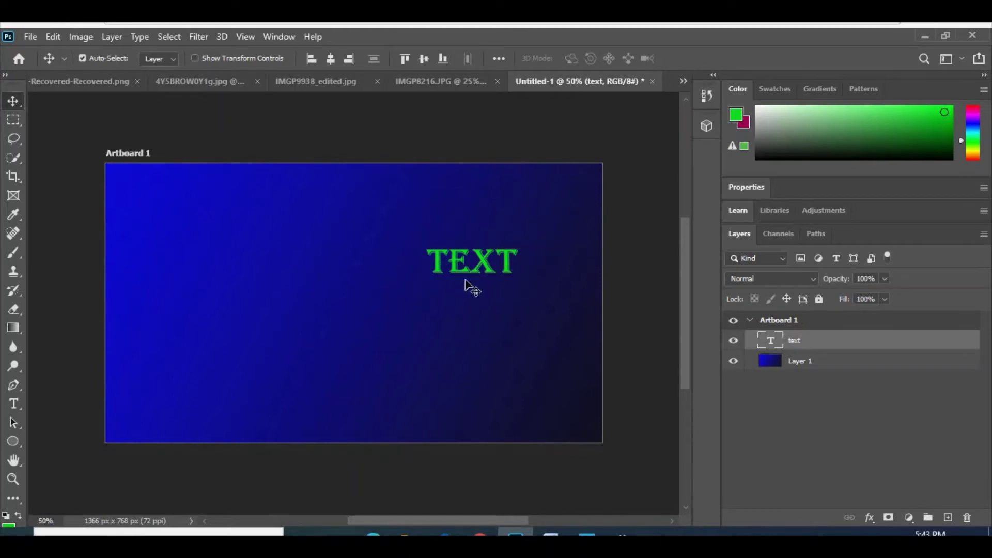
# Open the text layer's Blending Options and position the Layer Style dialog beside TEXT
pyautogui.rightClick(785, 342)
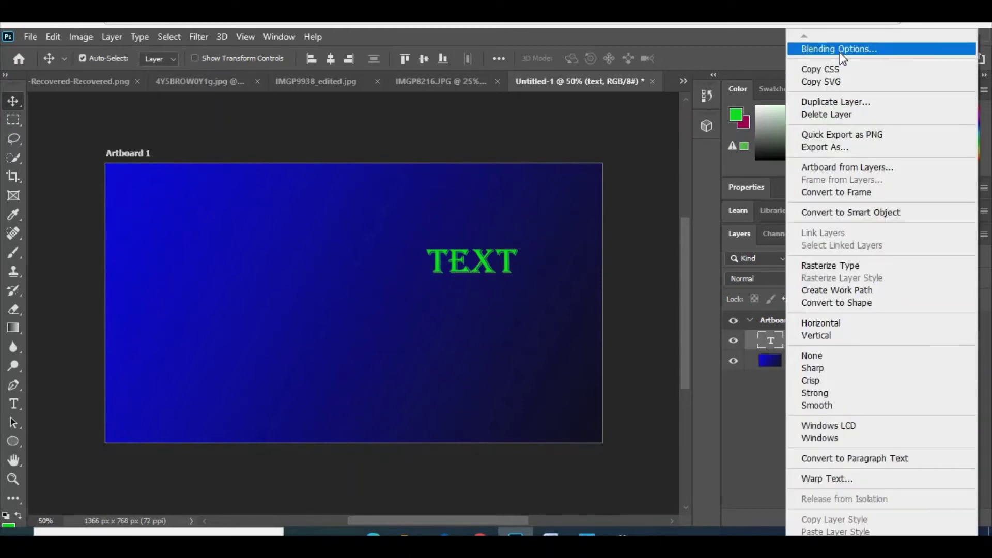
pyautogui.click(839, 52)
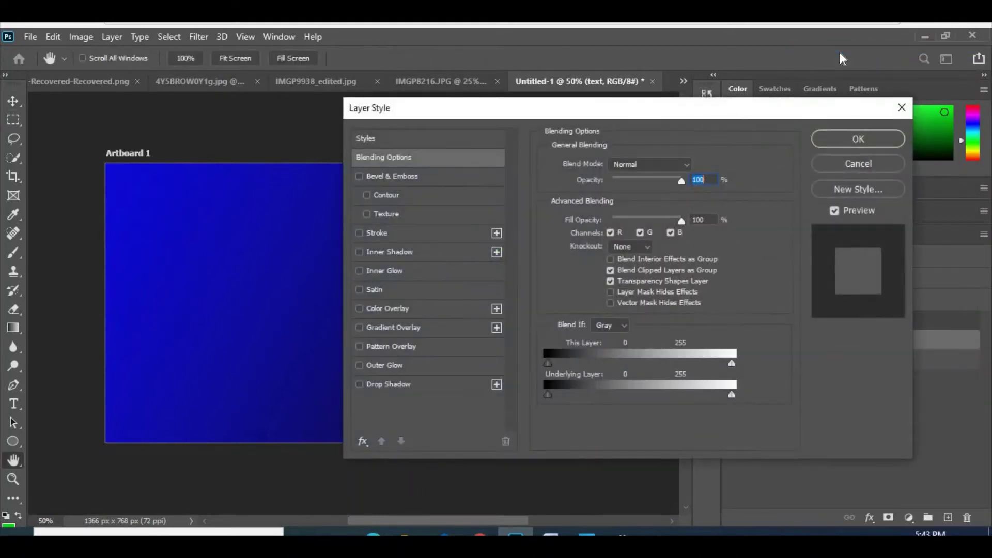
pyautogui.moveTo(555, 109); pyautogui.dragTo(107, 90)
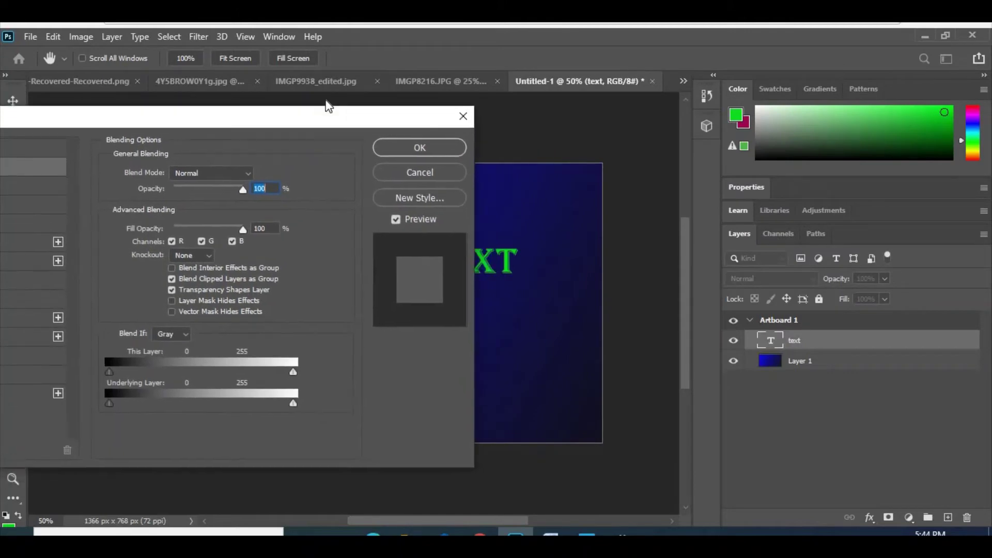
pyautogui.moveTo(509, 261)
pyautogui.mouseDown()
pyautogui.moveTo(578, 268)
pyautogui.moveTo(537, 232)
pyautogui.mouseUp()
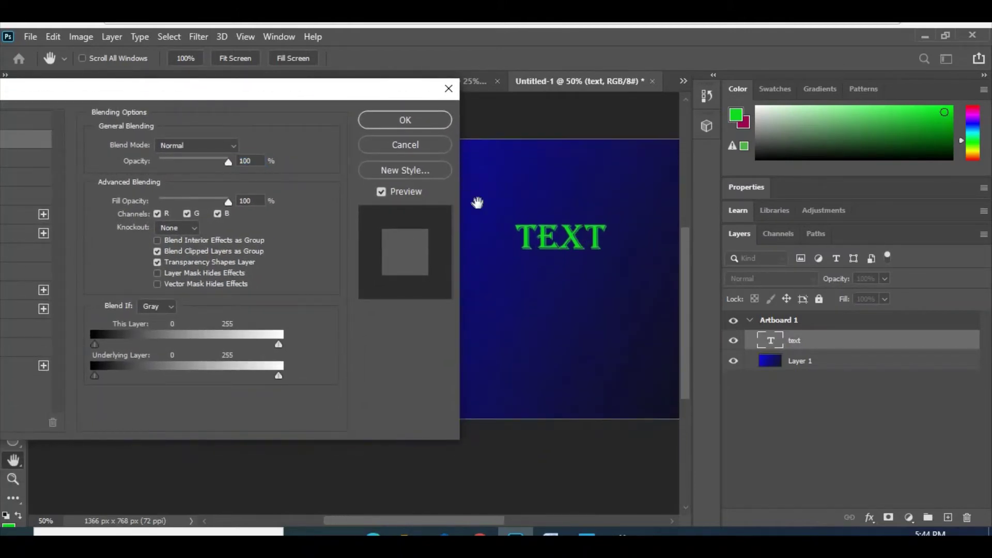
pyautogui.moveTo(317, 93); pyautogui.dragTo(743, 218)
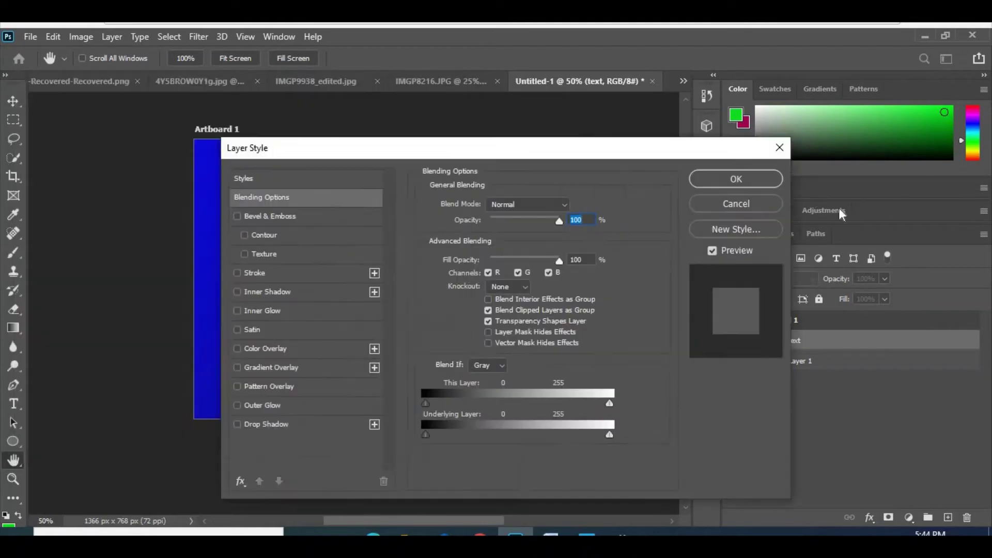
pyautogui.moveTo(377, 174); pyautogui.dragTo(233, 133)
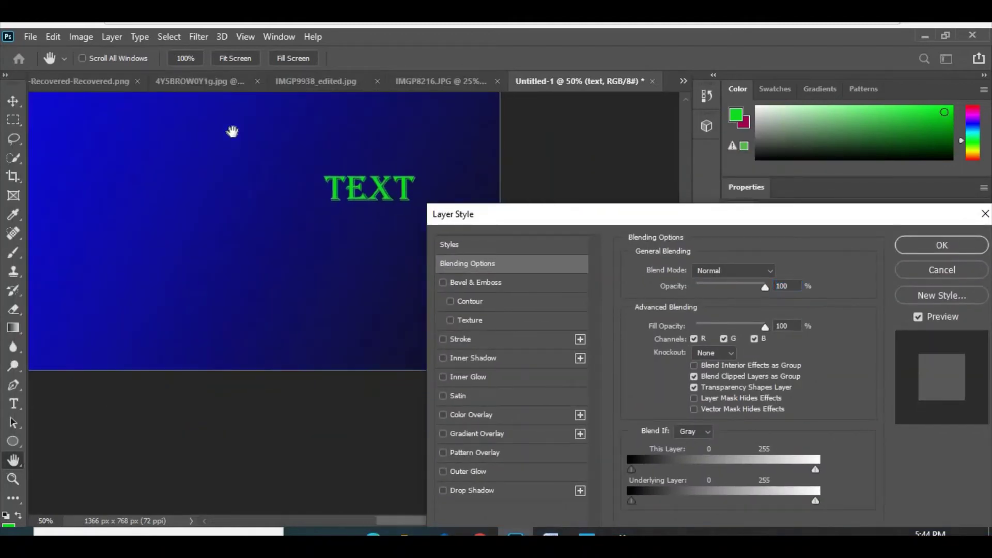
pyautogui.moveTo(352, 214); pyautogui.dragTo(243, 228)
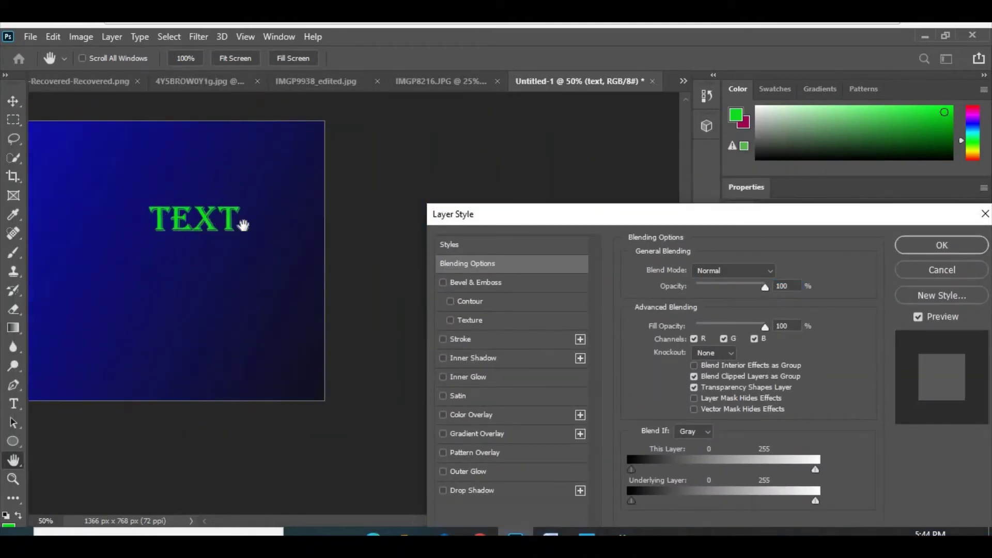
pyautogui.moveTo(623, 215); pyautogui.dragTo(574, 111)
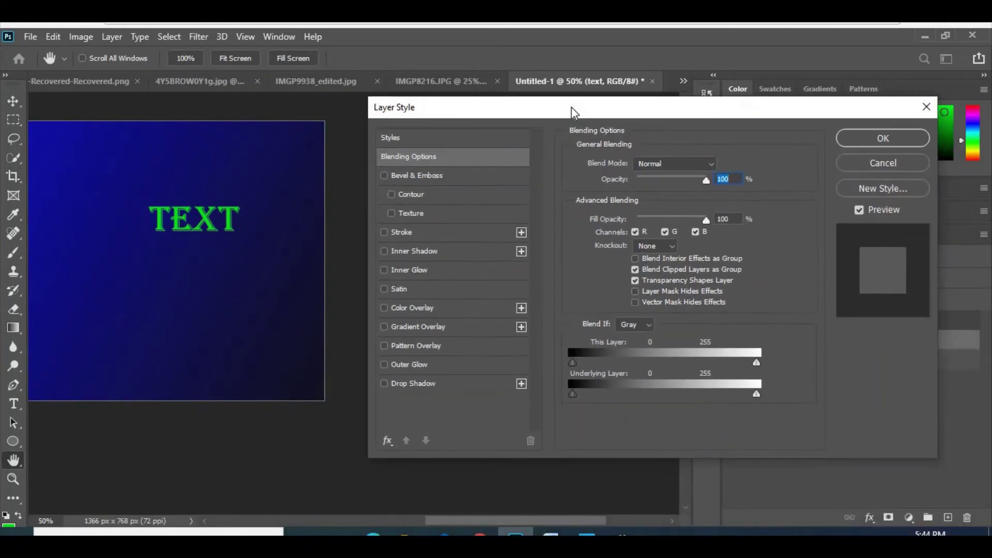
# Enable Bevel & Emboss on the TEXT layer and bring up its blend modes
pyautogui.click(384, 175)
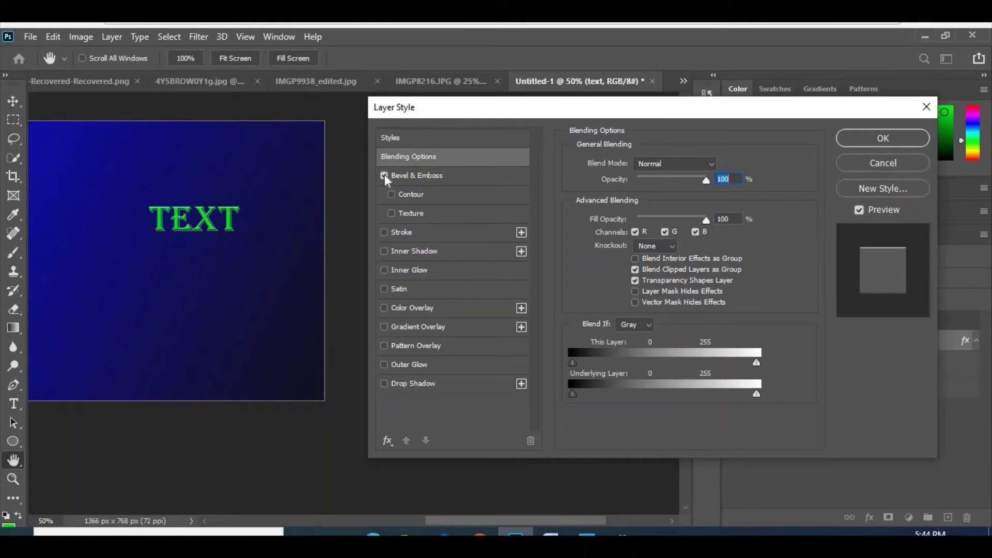
pyautogui.click(384, 175)
pyautogui.click(385, 176)
pyautogui.click(708, 163)
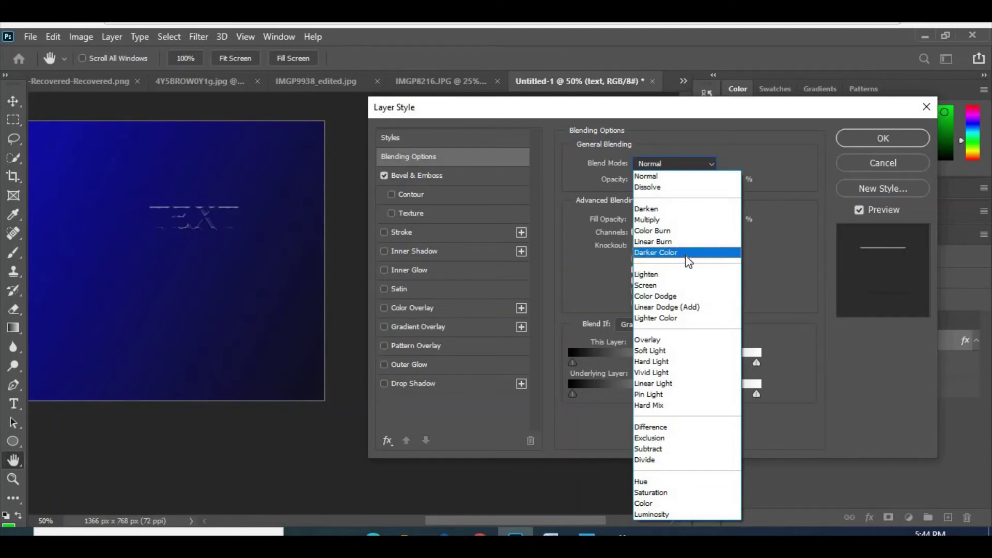
# Set blend mode to Darker Color, add Texture to the bevel, and adjust opacity and fill
pyautogui.click(687, 253)
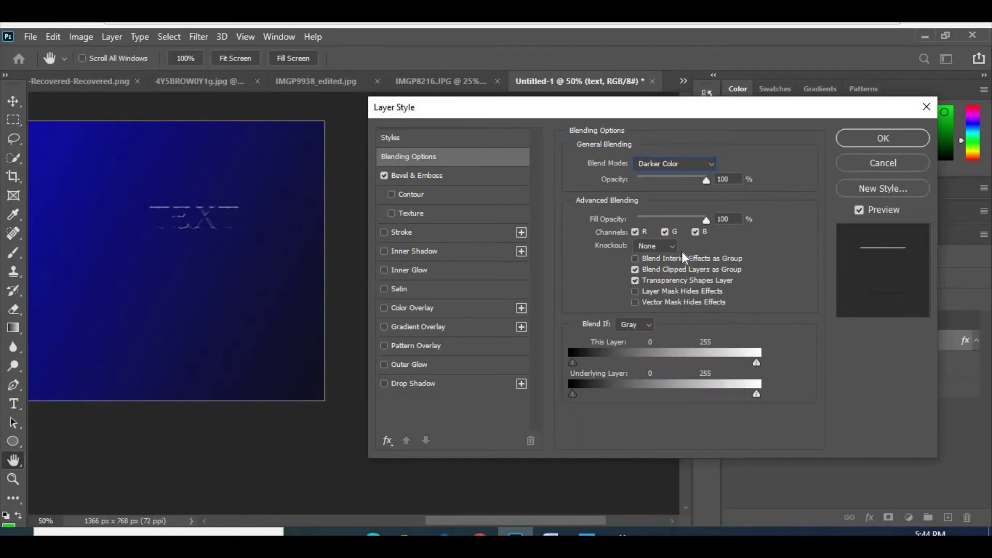
pyautogui.click(391, 213)
pyautogui.moveTo(706, 181); pyautogui.dragTo(646, 181)
pyautogui.moveTo(672, 220); pyautogui.dragTo(665, 220)
pyautogui.moveTo(204, 220); pyautogui.dragTo(235, 233)
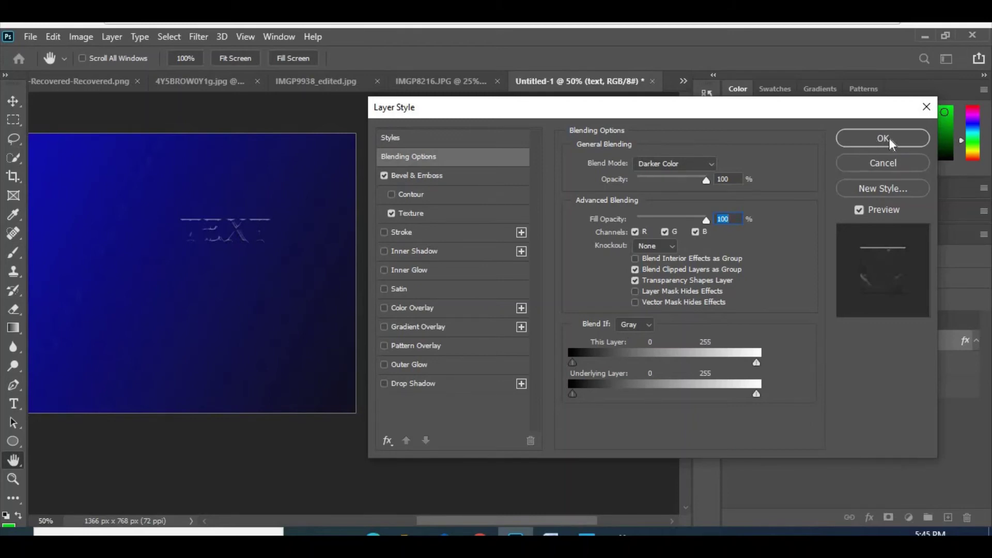
# Compare the style via Preview, then apply it with OK
pyautogui.click(859, 209)
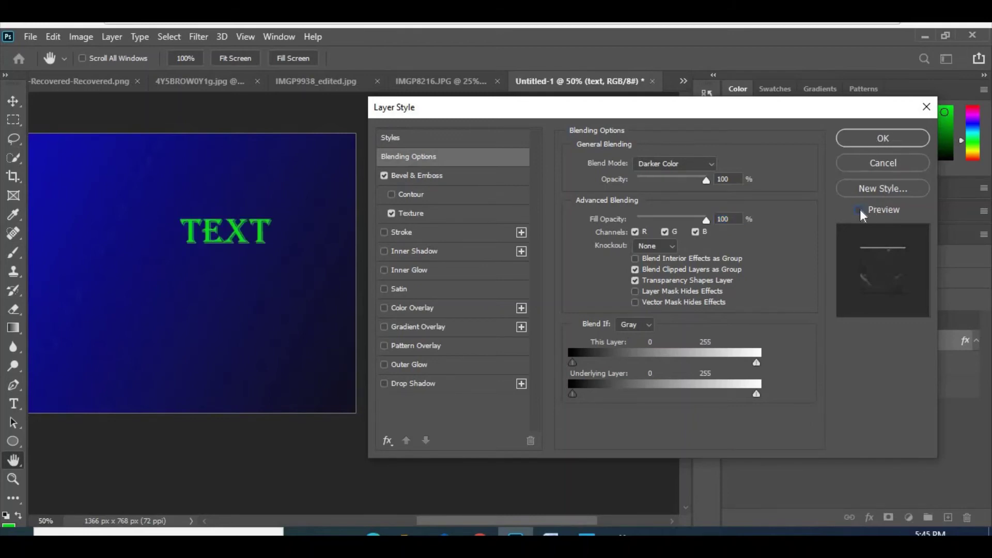
pyautogui.click(860, 209)
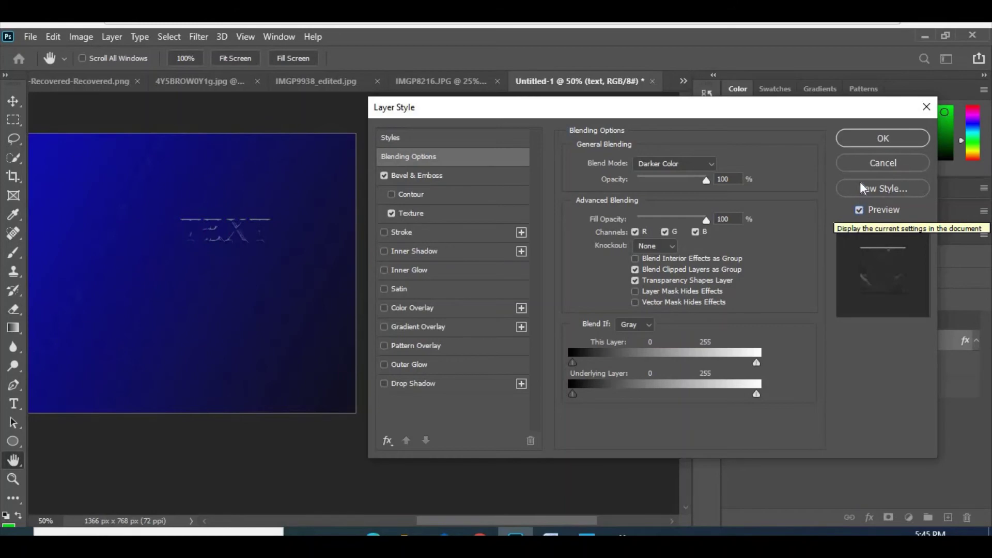
pyautogui.click(872, 139)
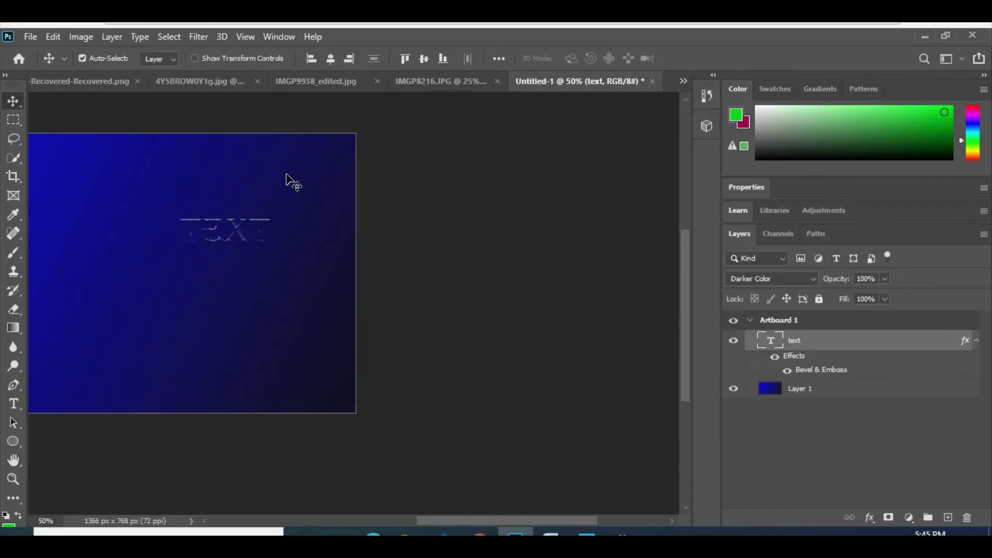
# Nudge Layer 1 and back, then pan with the Hand tool to show all of Artboard 1
pyautogui.moveTo(287, 181)
pyautogui.mouseDown()
pyautogui.moveTo(305, 221)
pyautogui.moveTo(138, 170)
pyautogui.mouseUp()
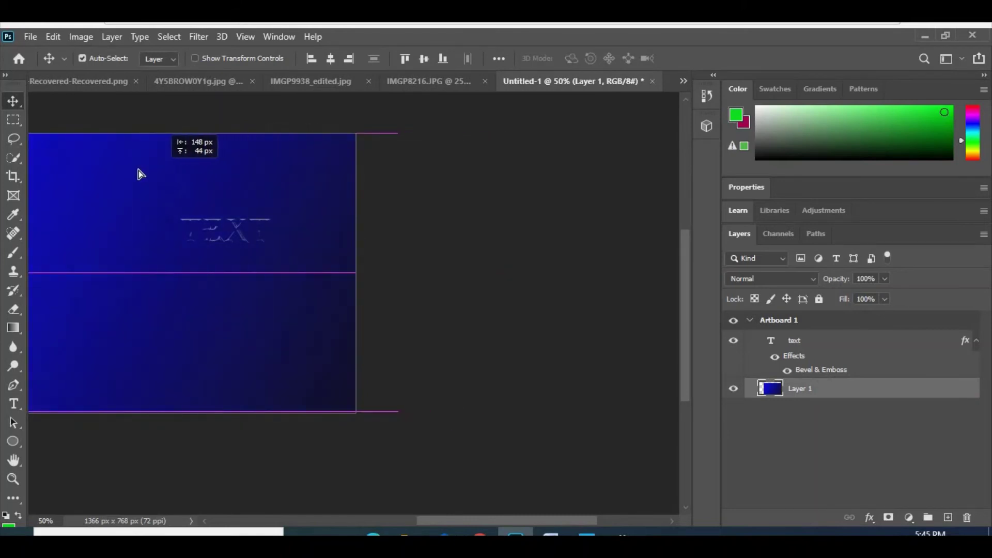
pyautogui.moveTo(138, 174); pyautogui.dragTo(124, 171)
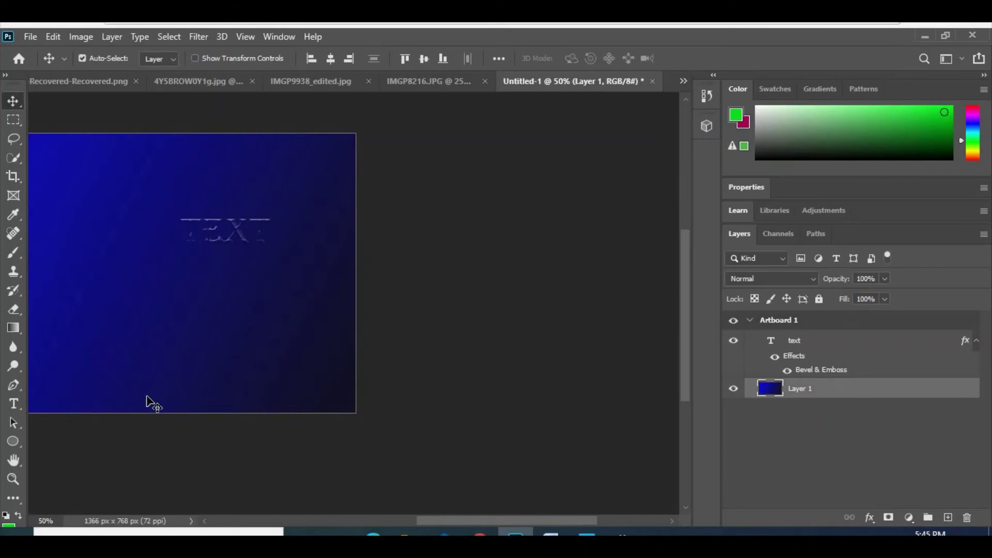
pyautogui.click(14, 460)
pyautogui.moveTo(128, 355)
pyautogui.mouseDown()
pyautogui.moveTo(188, 378)
pyautogui.moveTo(349, 354)
pyautogui.mouseUp()
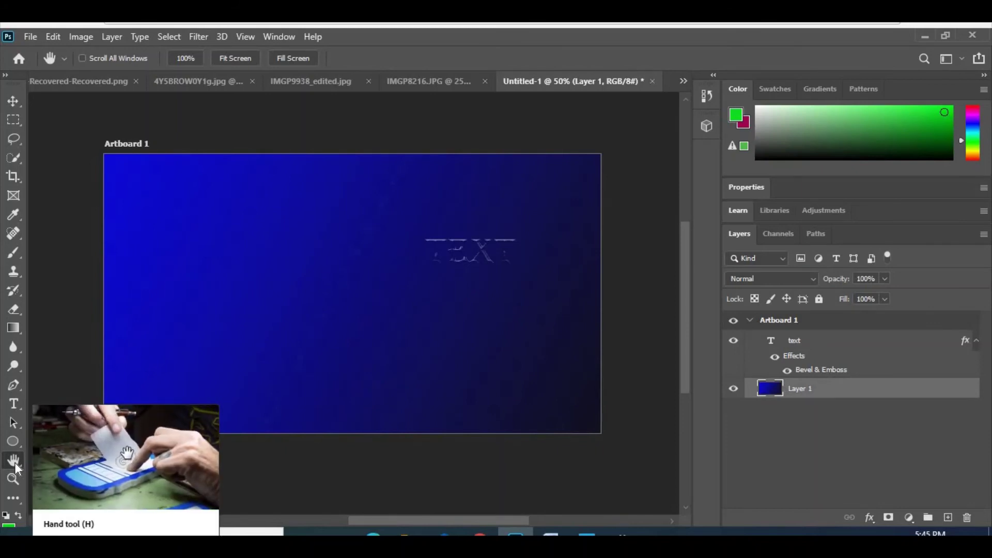
pyautogui.moveTo(457, 310); pyautogui.dragTo(467, 307)
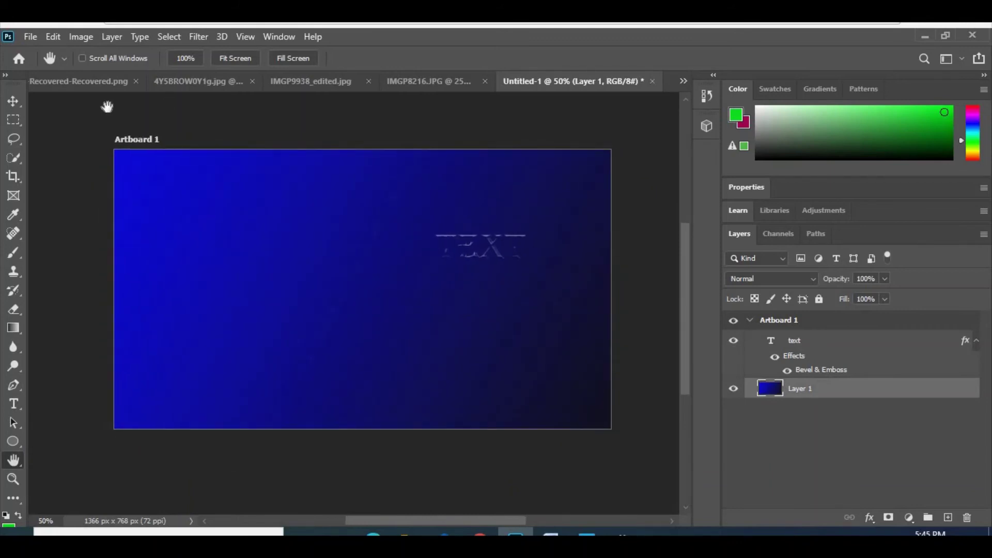
pyautogui.click(17, 105)
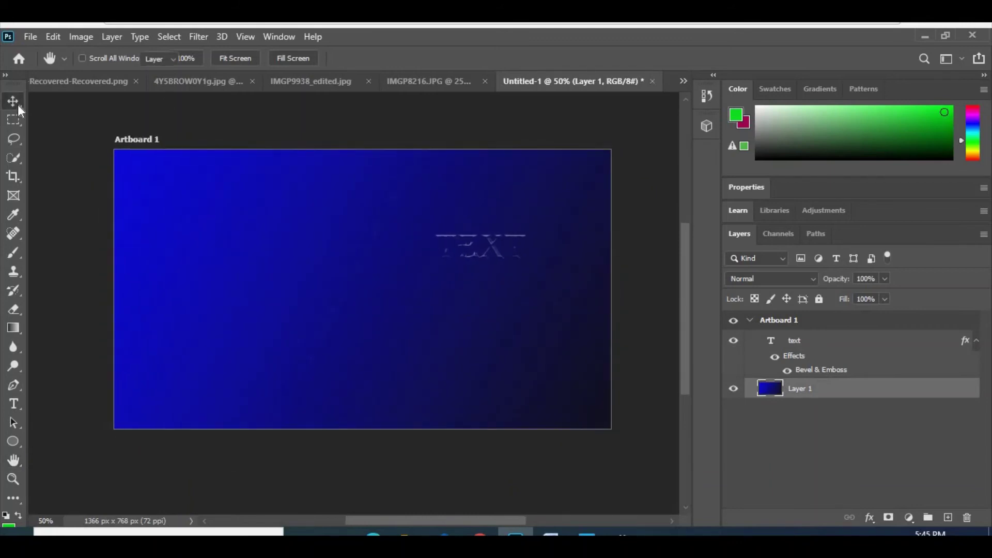
# Toggle Layer 1 and TEXT visibility to compare, then drag TEXT toward the artboard centre
pyautogui.click(486, 256)
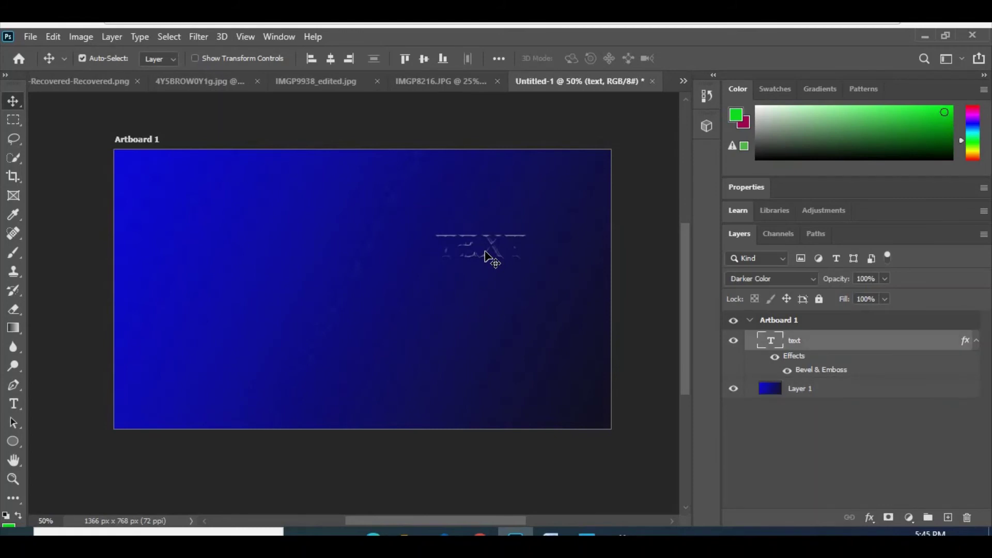
pyautogui.click(733, 389)
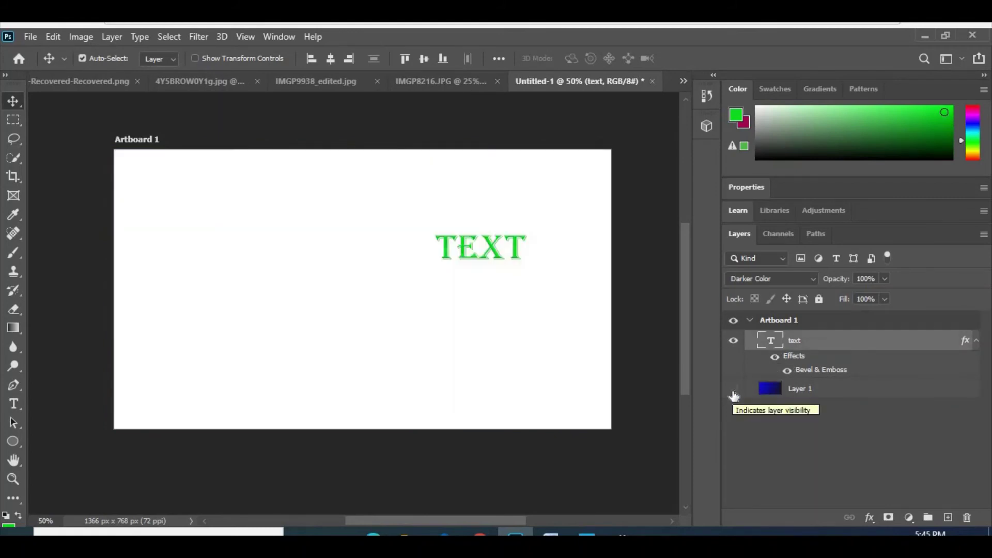
pyautogui.click(734, 389)
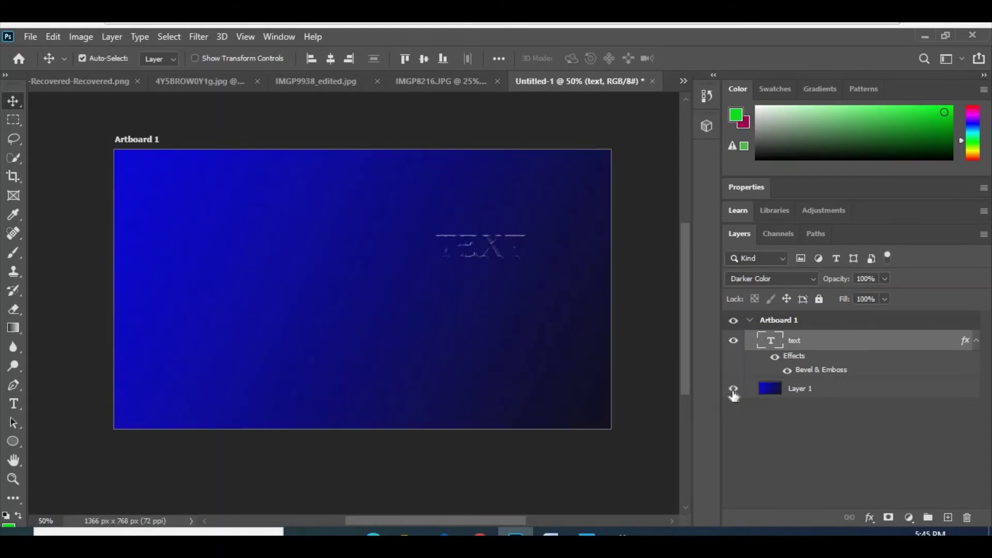
pyautogui.click(734, 341)
pyautogui.click(734, 341)
pyautogui.moveTo(485, 270); pyautogui.dragTo(369, 292)
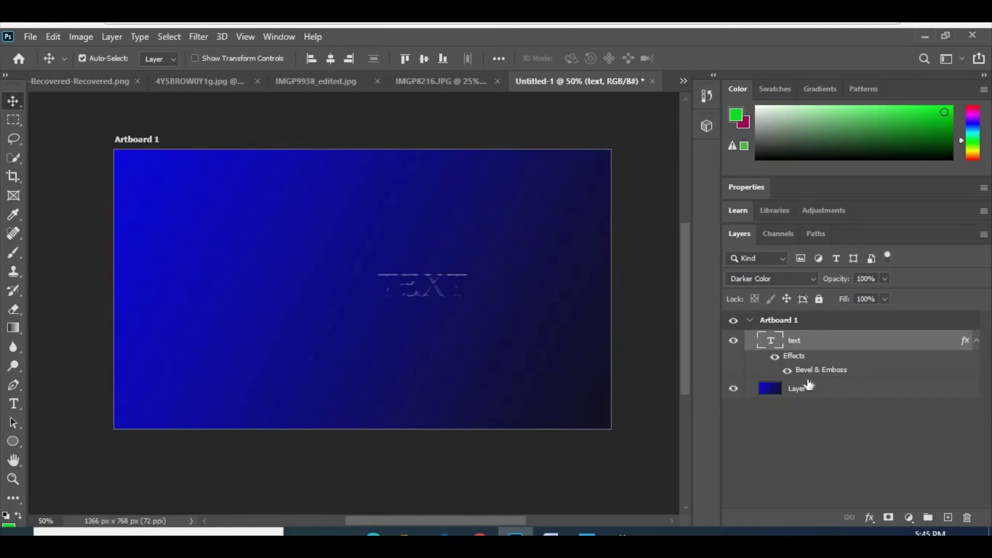
pyautogui.moveTo(448, 290); pyautogui.dragTo(336, 245)
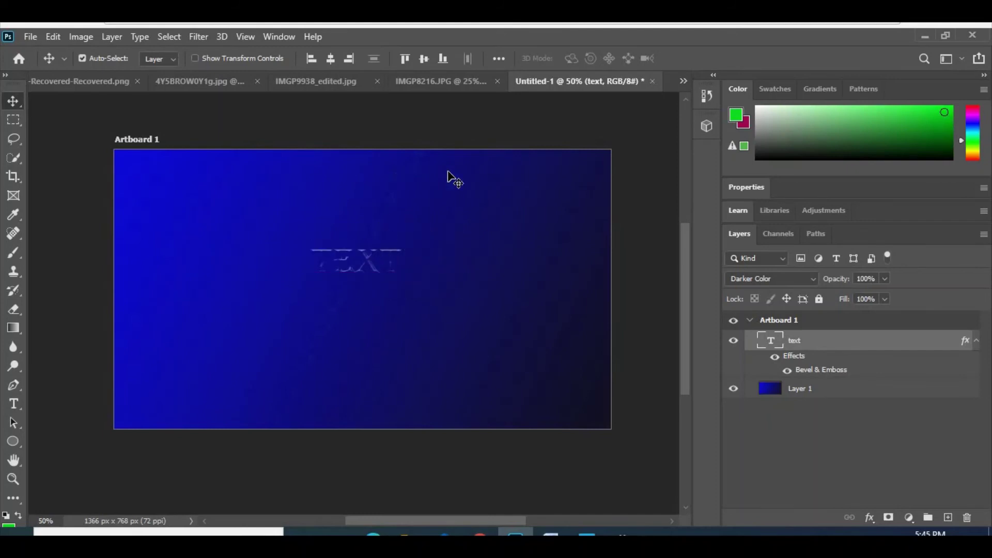
# Drag the embossed TEXT layer from Untitled-1 onto IMGP8216.JPG, placing it near the lower right
pyautogui.click(448, 86)
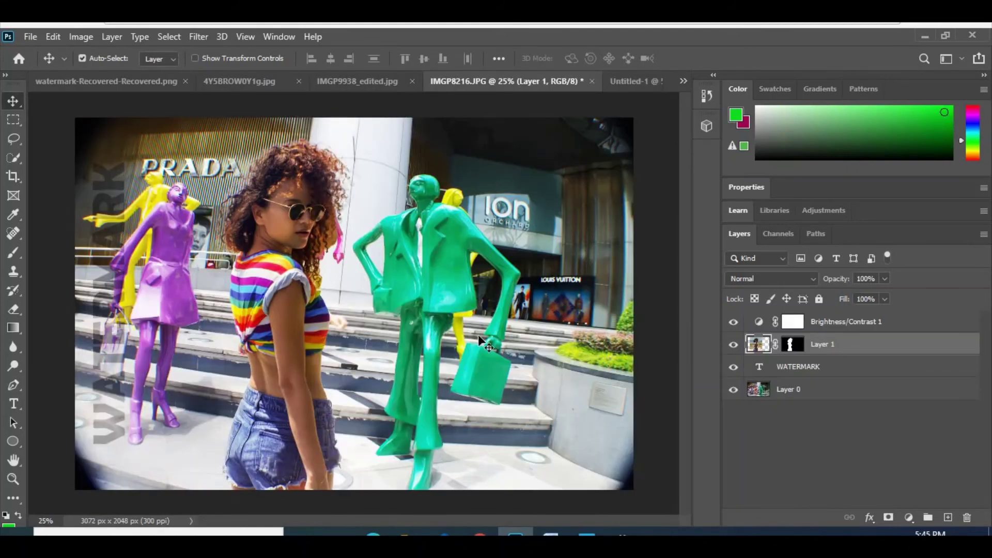
pyautogui.click(634, 89)
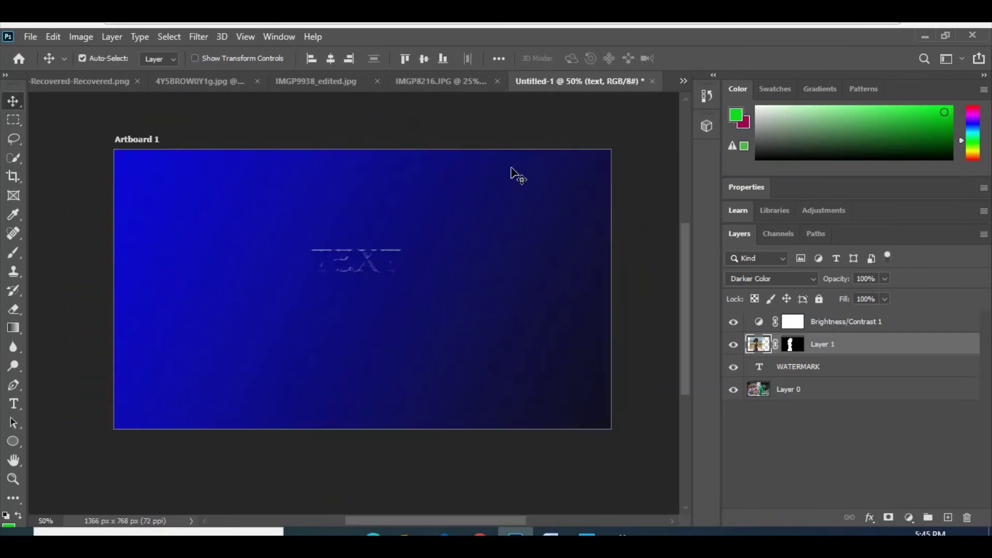
pyautogui.moveTo(355, 262); pyautogui.dragTo(437, 83)
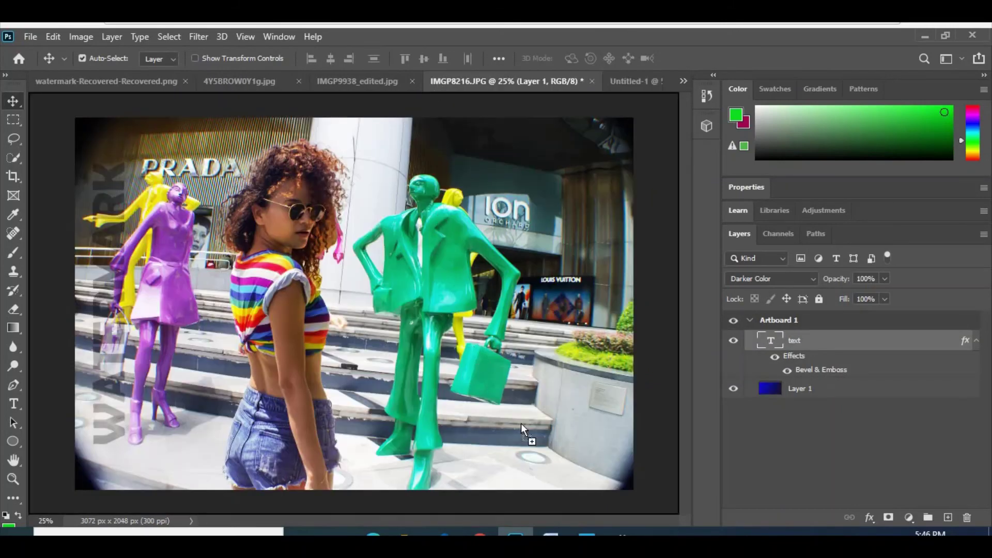
pyautogui.moveTo(437, 81)
pyautogui.mouseDown()
pyautogui.moveTo(528, 429)
pyautogui.moveTo(596, 469)
pyautogui.mouseUp()
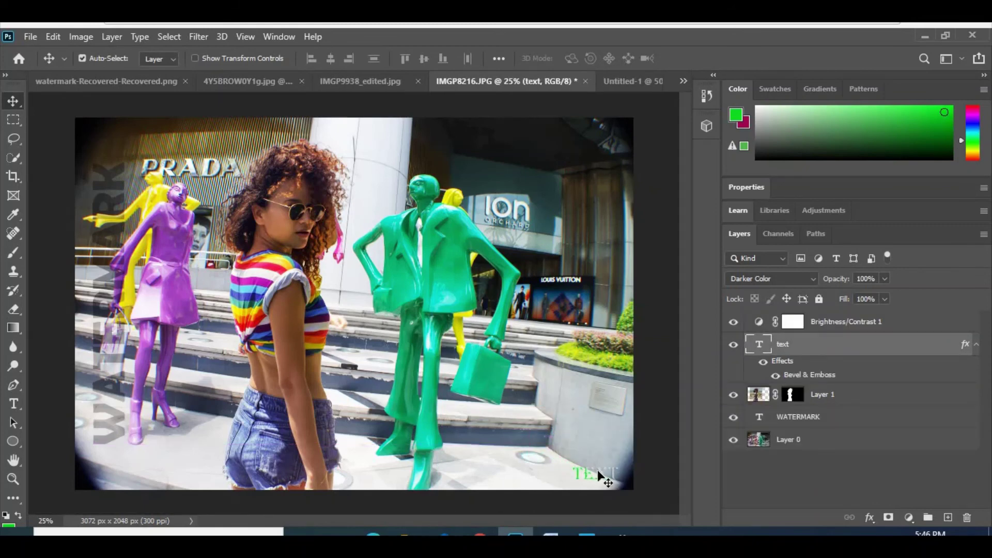
pyautogui.moveTo(596, 469)
pyautogui.mouseDown()
pyautogui.moveTo(547, 466)
pyautogui.moveTo(575, 436)
pyautogui.moveTo(482, 380)
pyautogui.moveTo(196, 417)
pyautogui.moveTo(210, 451)
pyautogui.moveTo(180, 426)
pyautogui.moveTo(167, 377)
pyautogui.moveTo(175, 235)
pyautogui.moveTo(405, 260)
pyautogui.moveTo(455, 290)
pyautogui.moveTo(547, 455)
pyautogui.mouseUp()
# Scale the TEXT watermark to about 273% and commit it at the photo's bottom-right corner
pyautogui.click(53, 35)
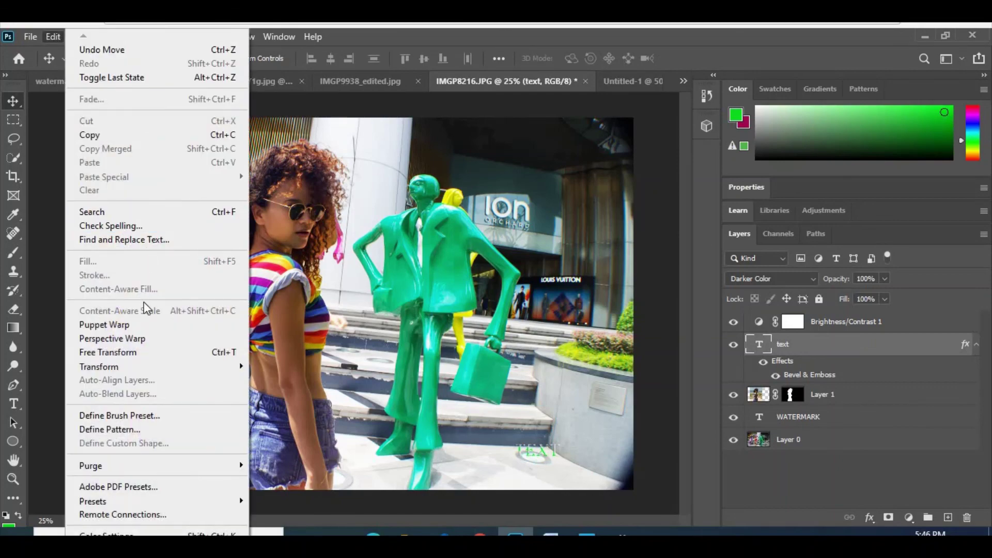
pyautogui.moveTo(98, 365)
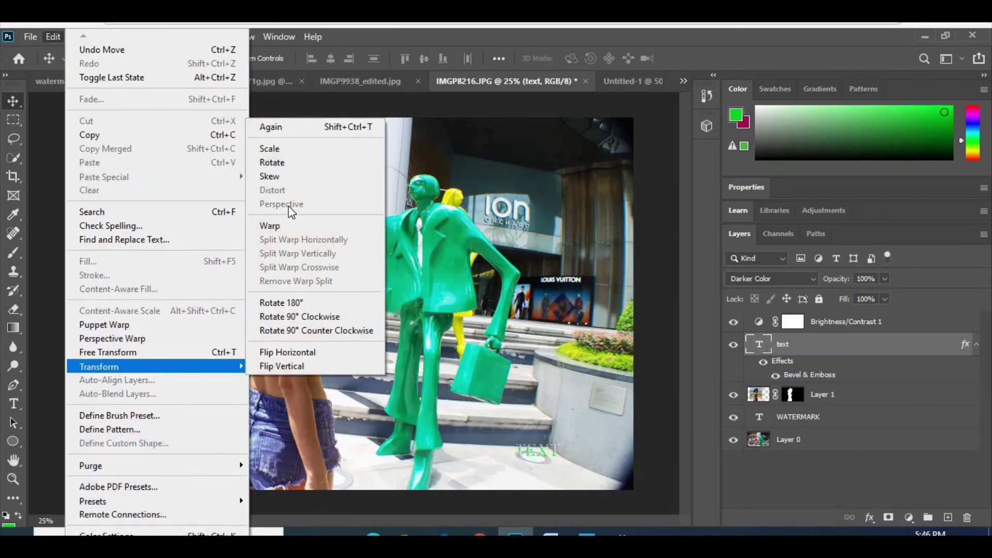
pyautogui.click(289, 148)
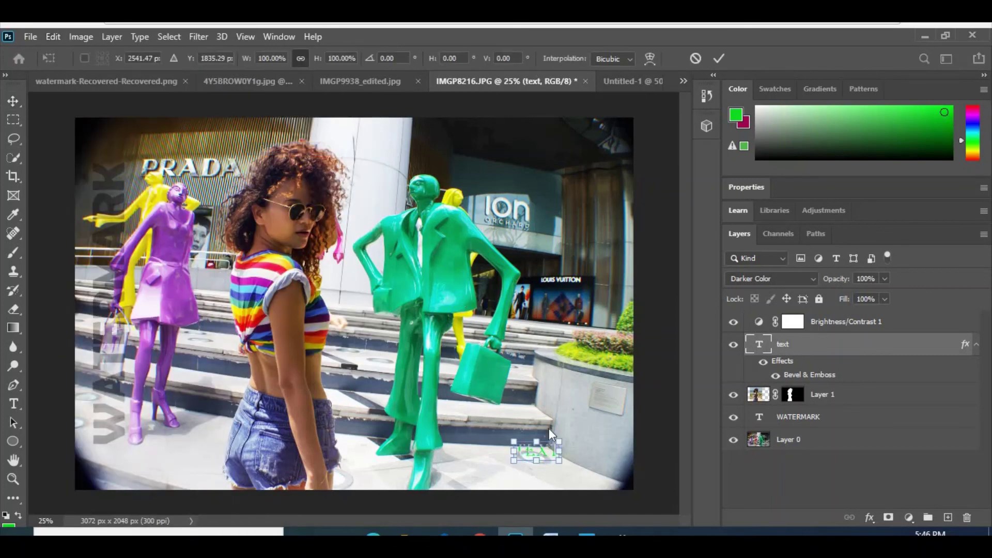
pyautogui.moveTo(588, 396); pyautogui.dragTo(617, 372)
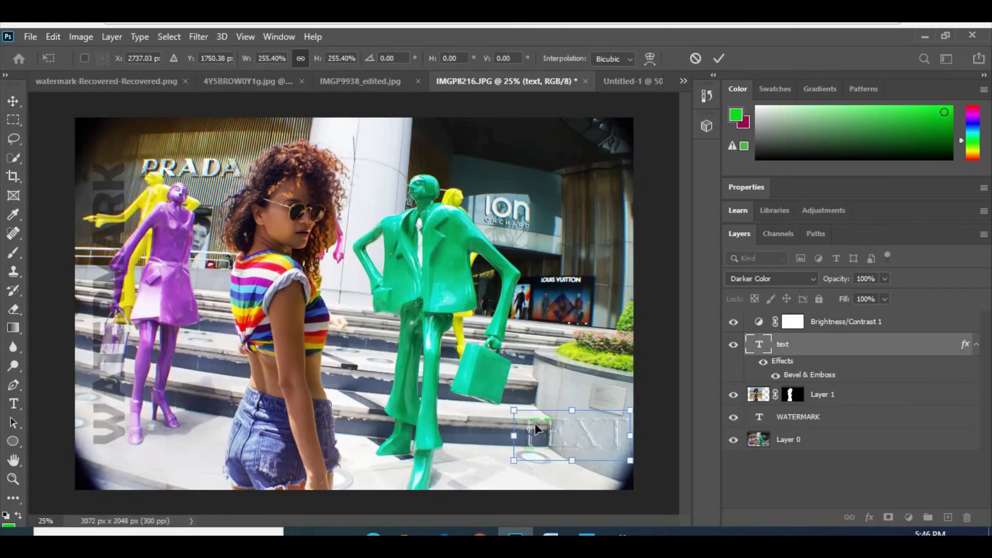
pyautogui.moveTo(535, 428); pyautogui.dragTo(480, 412)
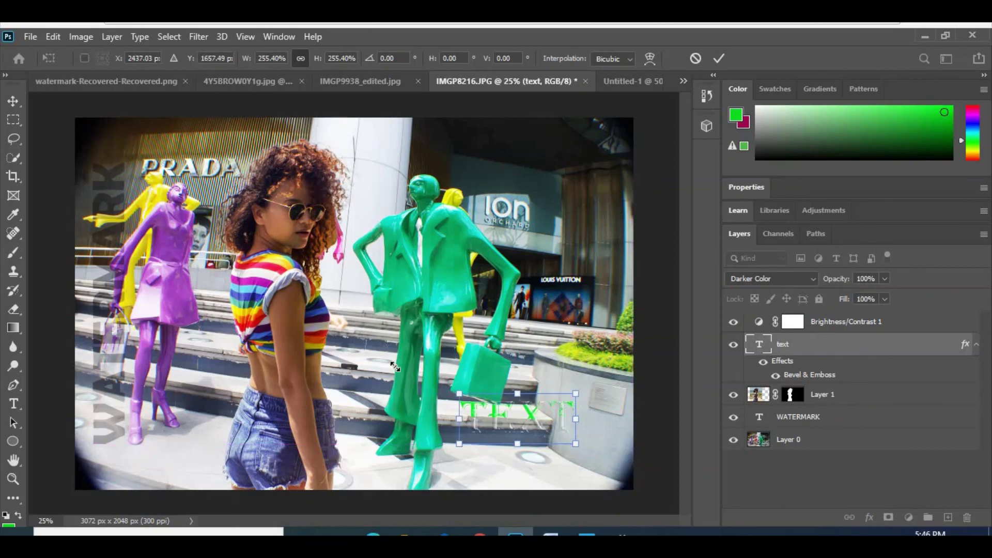
pyautogui.moveTo(395, 366)
pyautogui.mouseDown()
pyautogui.moveTo(105, 317)
pyautogui.moveTo(248, 331)
pyautogui.moveTo(414, 372)
pyautogui.moveTo(462, 398)
pyautogui.mouseUp()
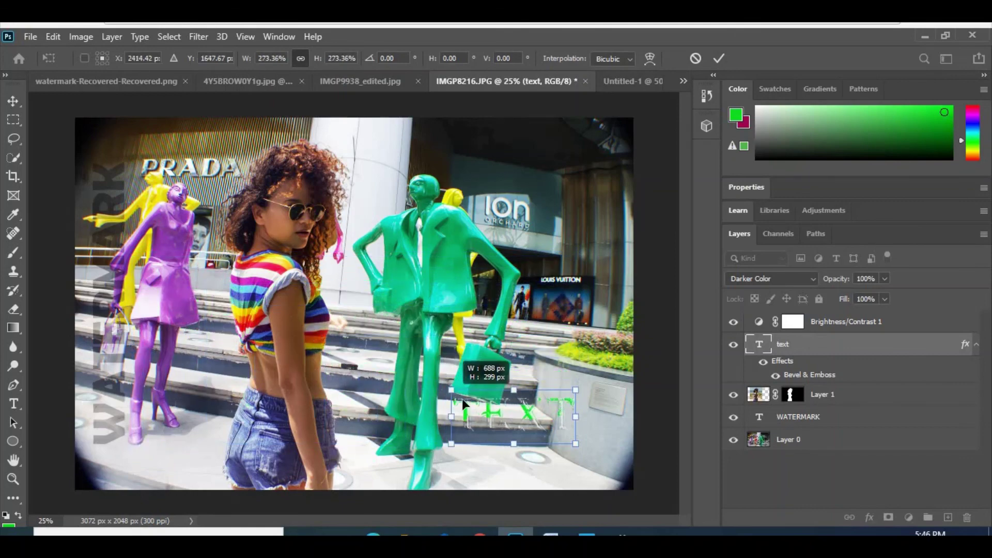
pyautogui.moveTo(510, 422); pyautogui.dragTo(542, 443)
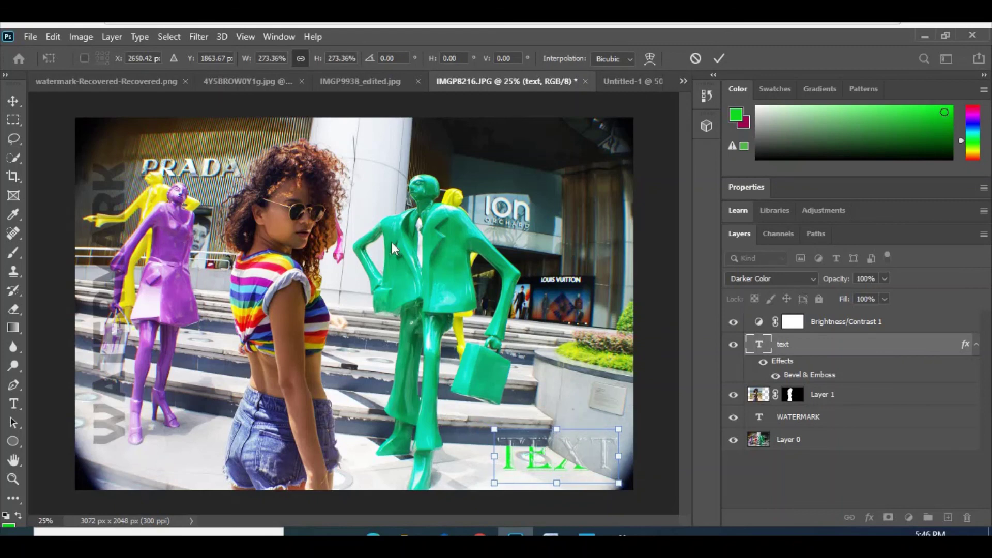
pyautogui.press('Return')
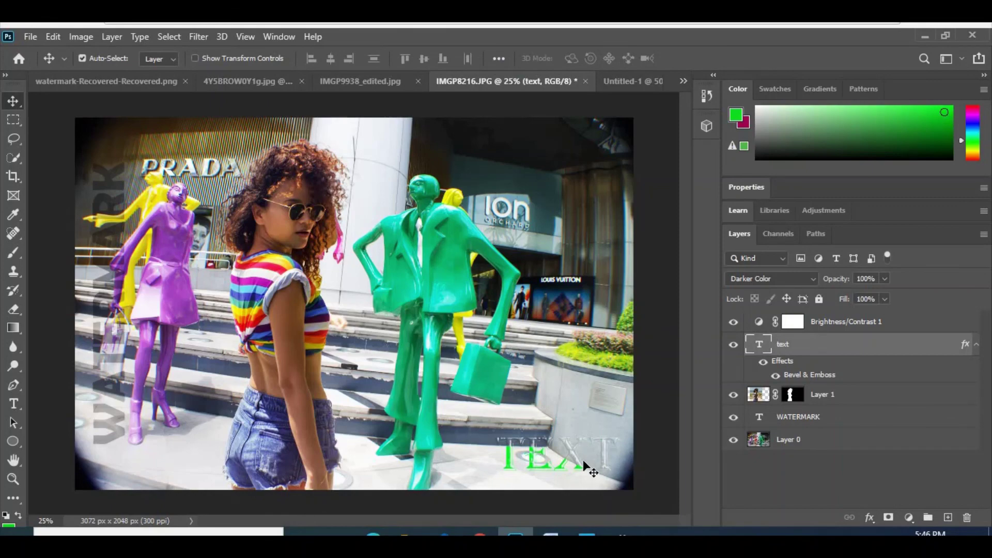
pyautogui.moveTo(584, 463)
pyautogui.mouseDown()
pyautogui.moveTo(120, 86)
pyautogui.moveTo(361, 250)
pyautogui.mouseUp()
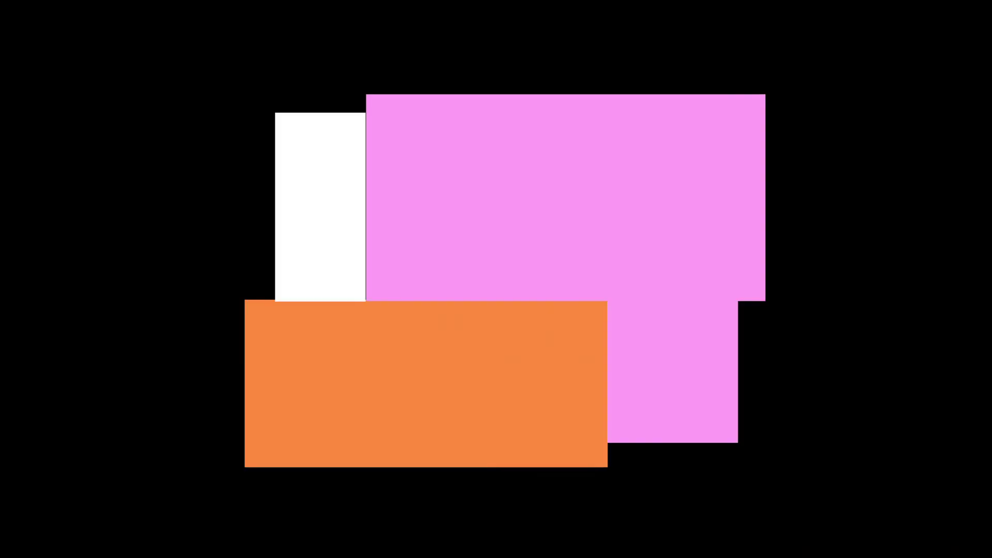